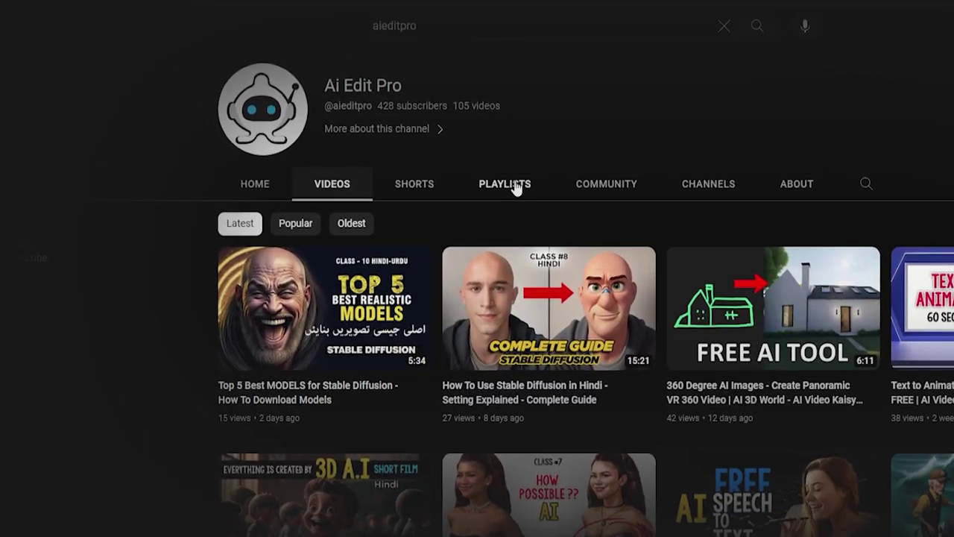
# Step: Show the D:\Stable folder containing stable-diffusion-webui in File Explorer
pyautogui.click(514, 186)
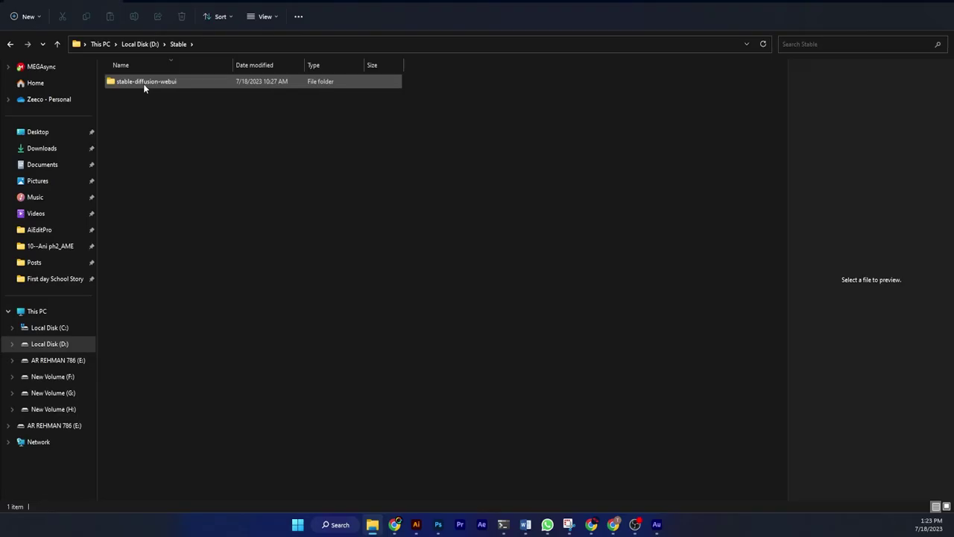
pyautogui.doubleClick(145, 83)
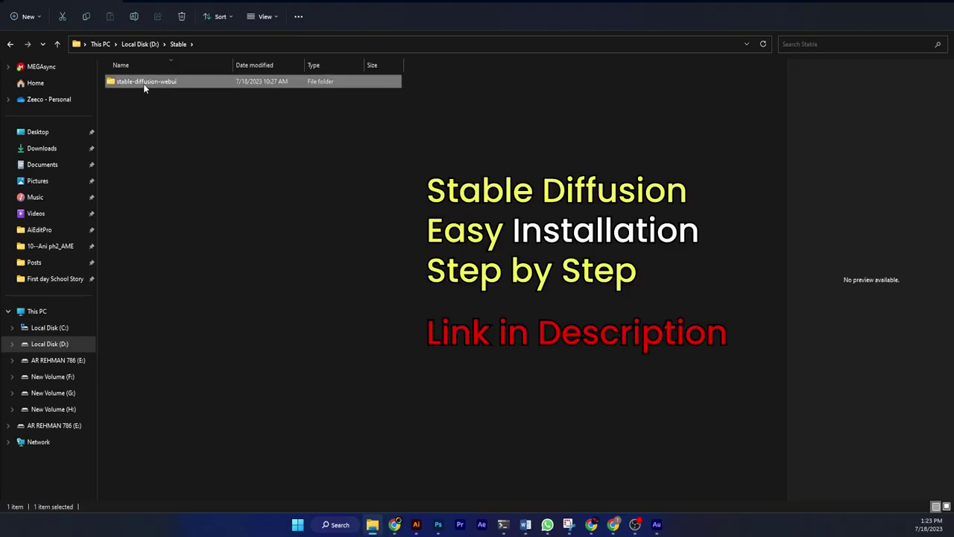
pyautogui.scroll(-10, 227, 224)
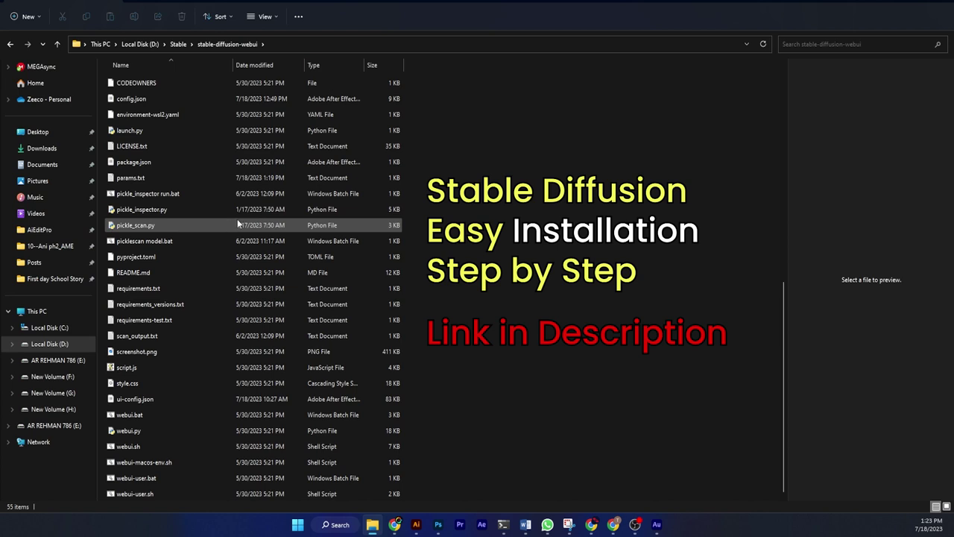
pyautogui.click(131, 478)
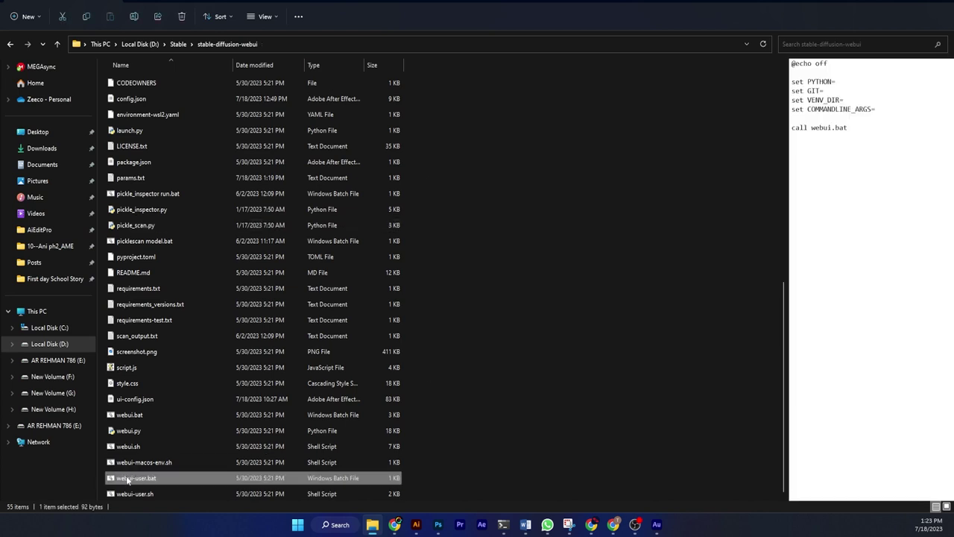
pyautogui.rightClick(133, 477)
pyautogui.click(153, 340)
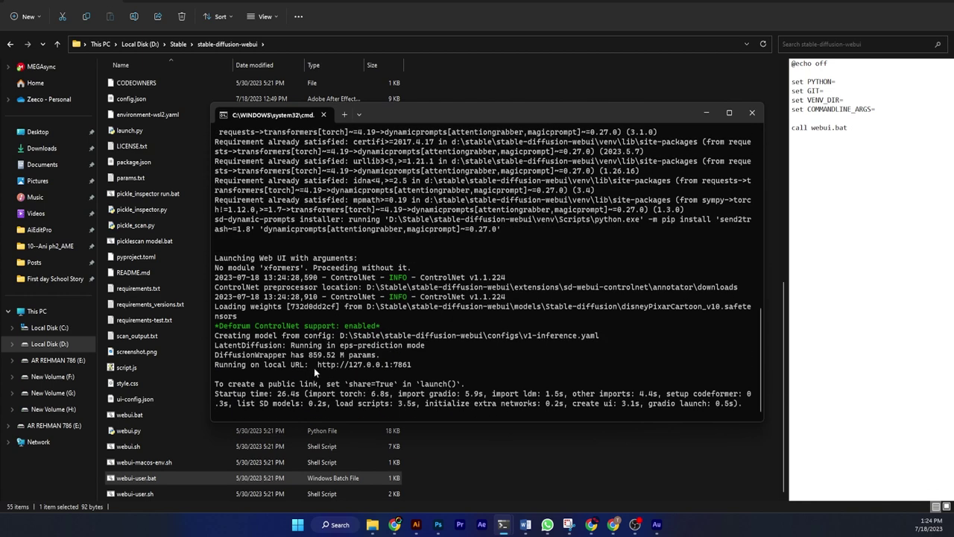
pyautogui.moveTo(316, 366); pyautogui.dragTo(417, 365)
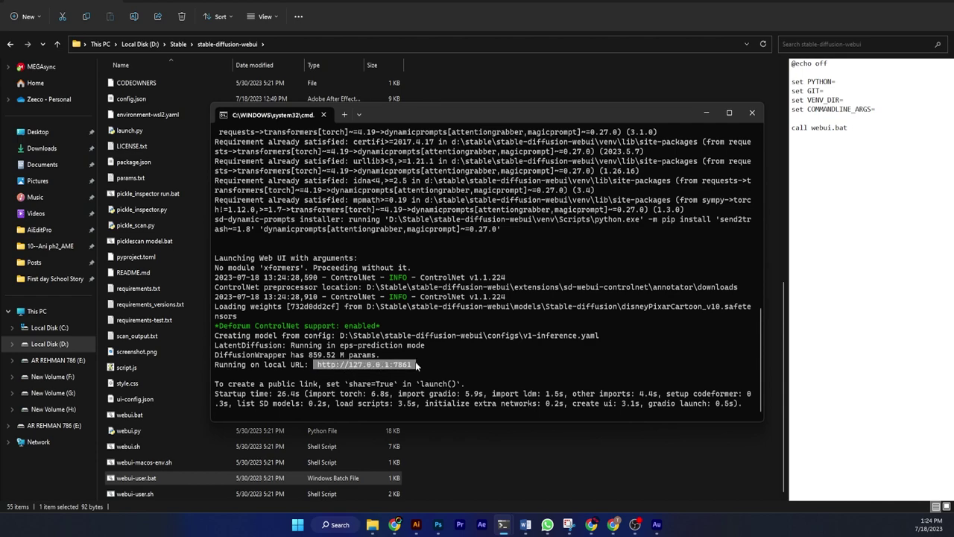
pyautogui.hotkey('ctrl', 'c')
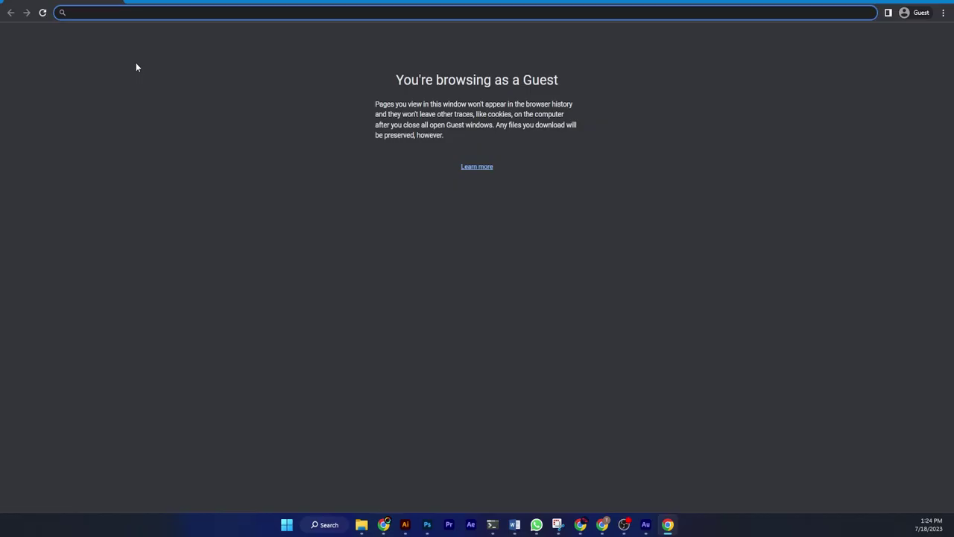
pyautogui.hotkey('ctrl', 'v')
pyautogui.press('Return')
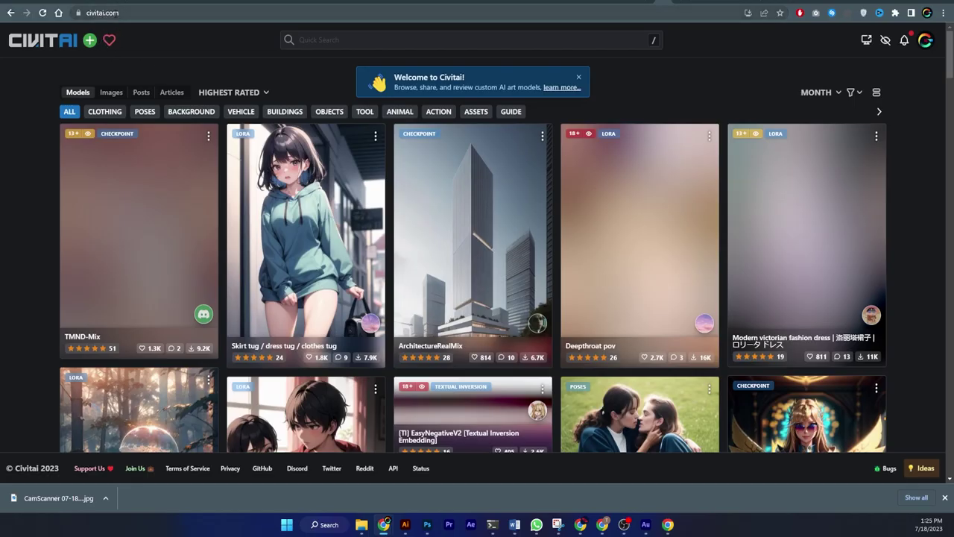
pyautogui.click(90, 13)
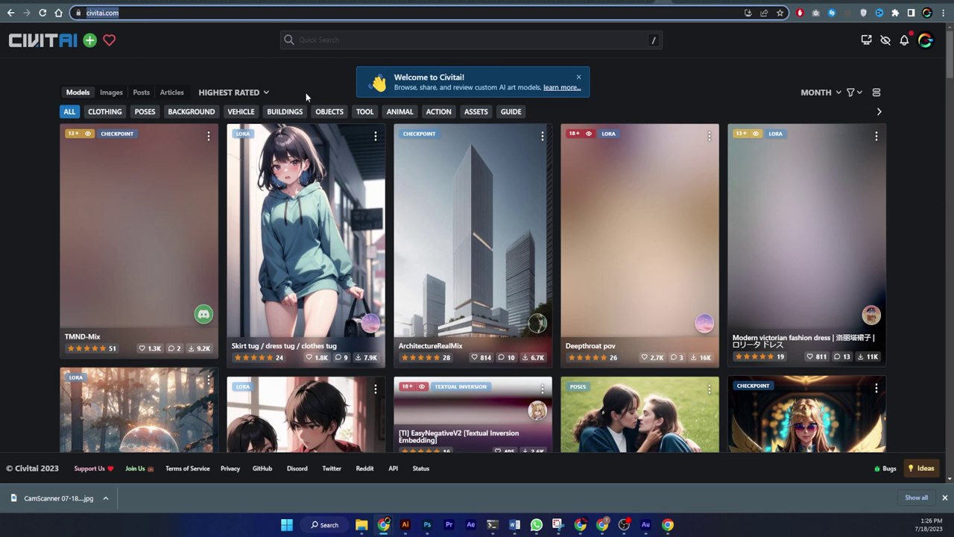
# Step: Search Civitai for 'disney' and open the Disney Pixar Cartoon type B model page
pyautogui.click(312, 46)
pyautogui.click(312, 46)
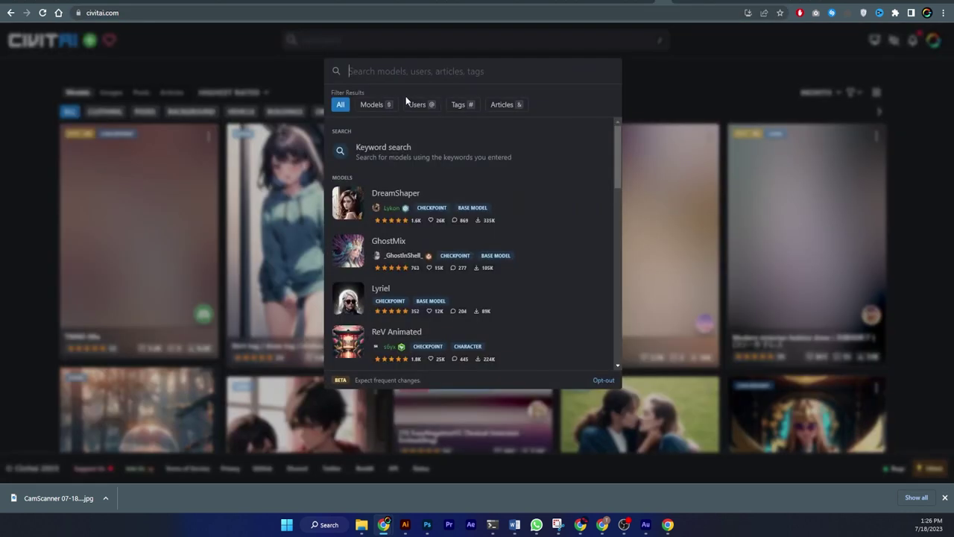
pyautogui.write('disn')
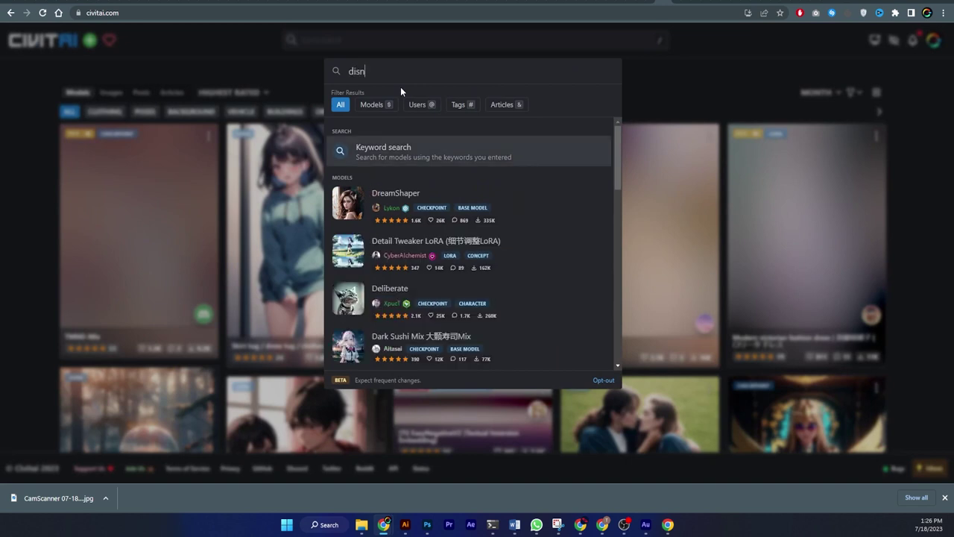
pyautogui.write('ey')
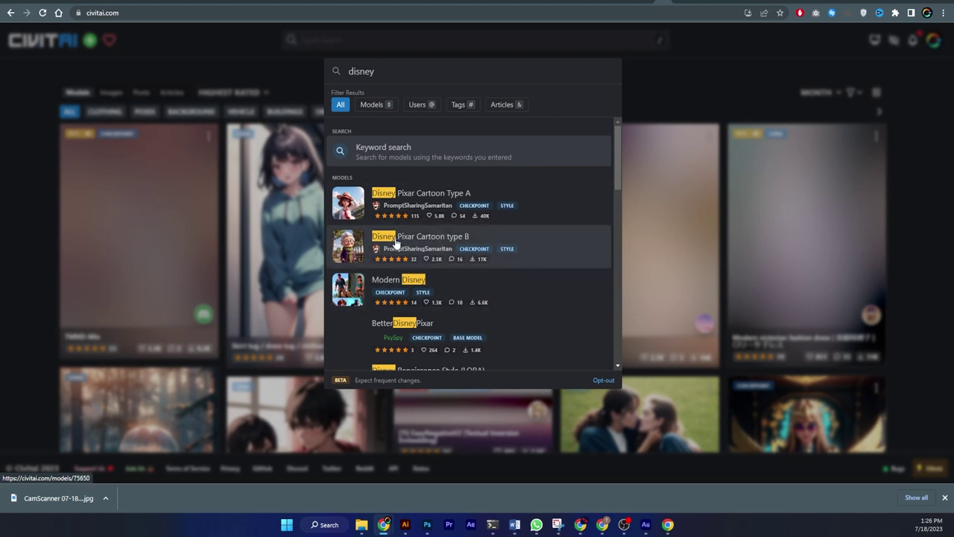
pyautogui.click(554, 248)
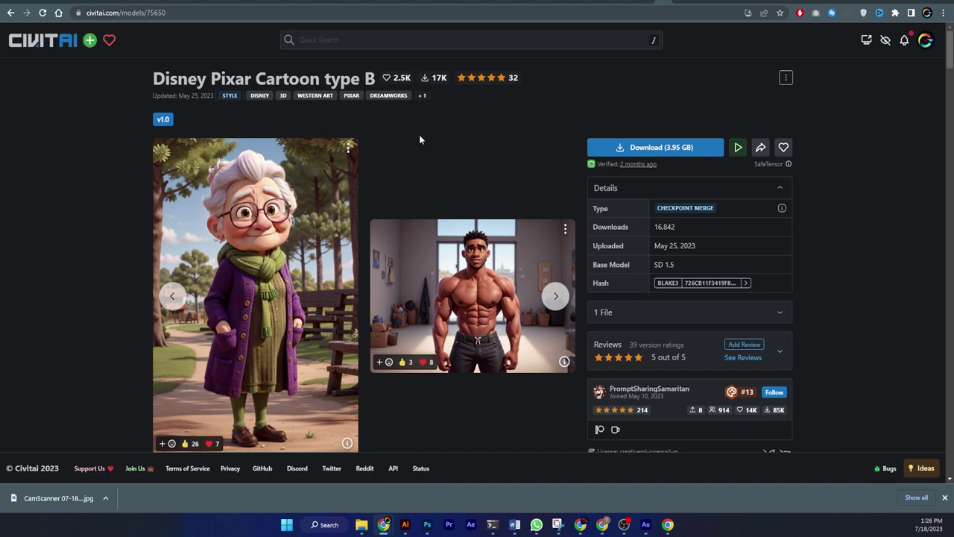
# Step: Browse the model's sample images through to the old man and woman examples
pyautogui.click(556, 298)
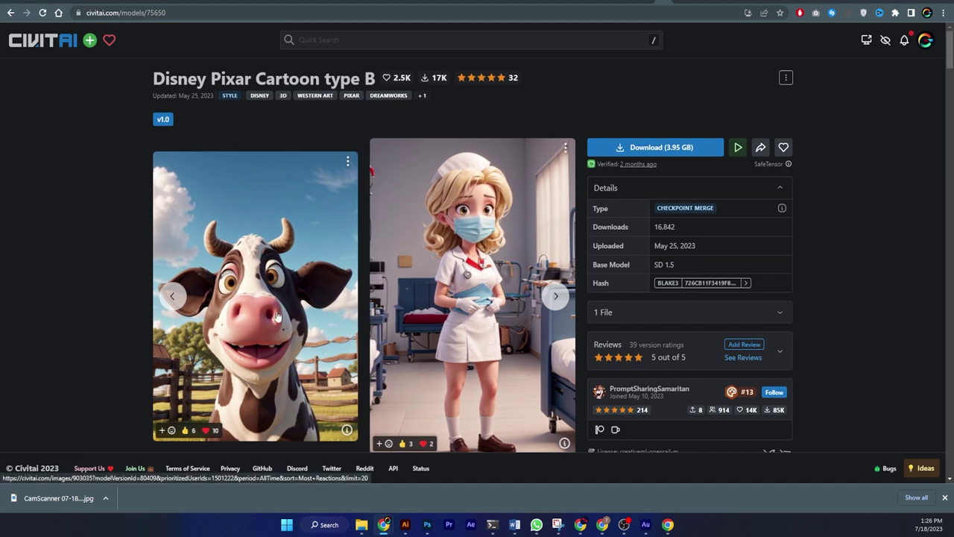
pyautogui.click(555, 296)
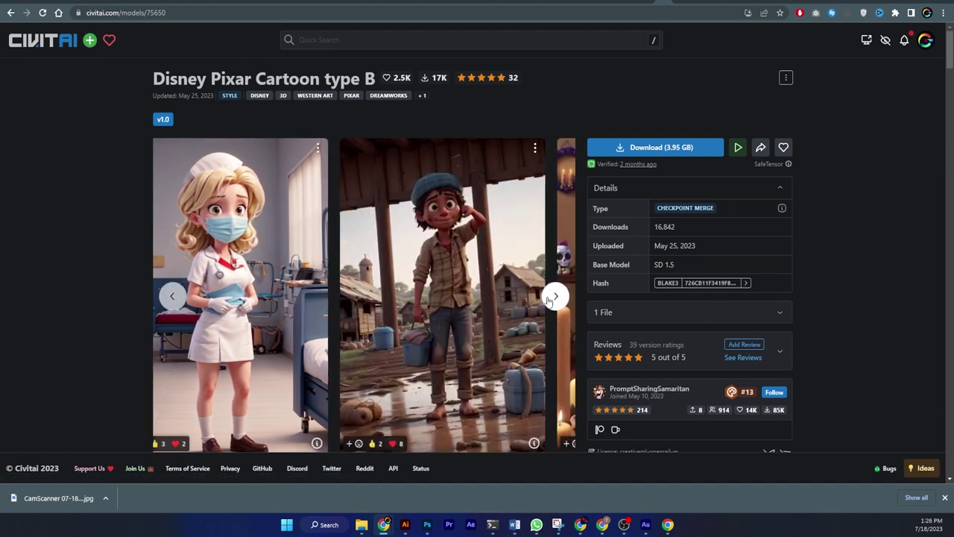
pyautogui.click(556, 296)
pyautogui.click(558, 297)
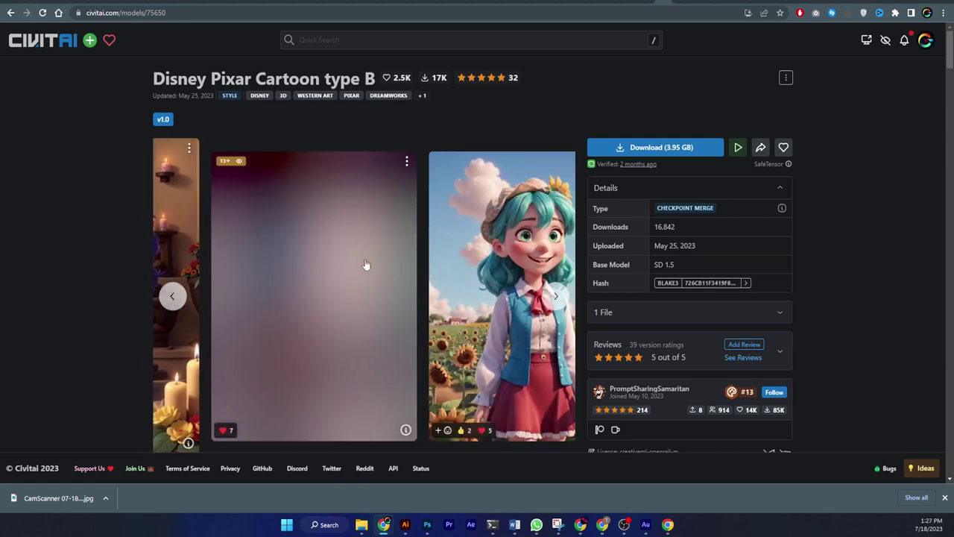
pyautogui.click(558, 294)
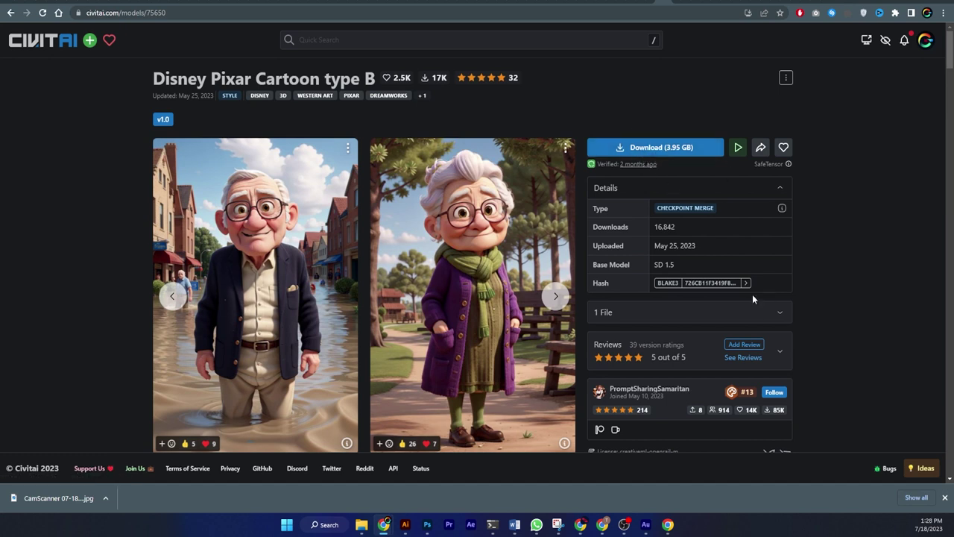
# Step: Highlight the May 25, 2023 upload date and 16,842 downloads, then expand the review ratings
pyautogui.moveTo(652, 245); pyautogui.dragTo(699, 249)
pyautogui.moveTo(655, 226); pyautogui.dragTo(675, 226)
pyautogui.click(691, 363)
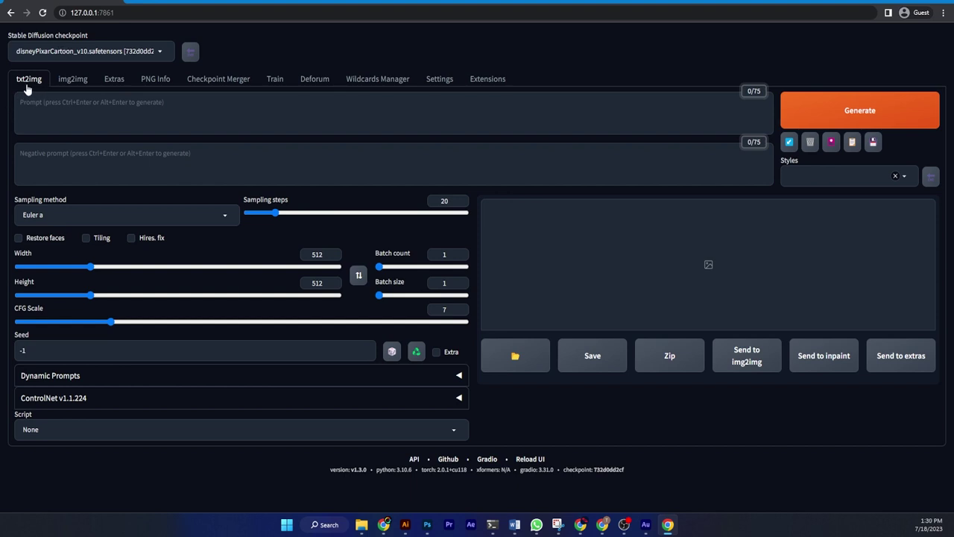
# Step: Paste the prepared positive and negative prompts into the txt2img prompt boxes
pyautogui.click(105, 117)
pyautogui.hotkey('ctrl', 'v')
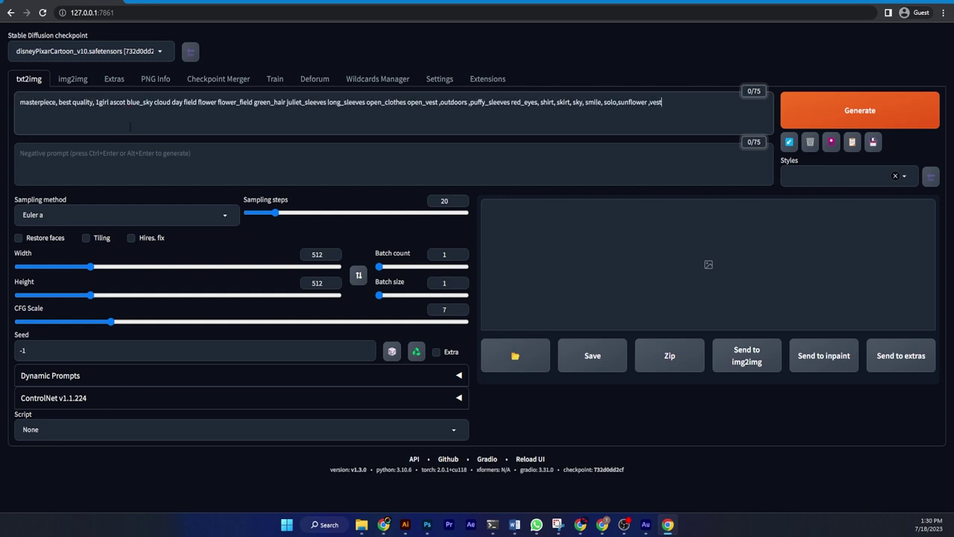
pyautogui.press('Tab')
pyautogui.hotkey('ctrl', 'v')
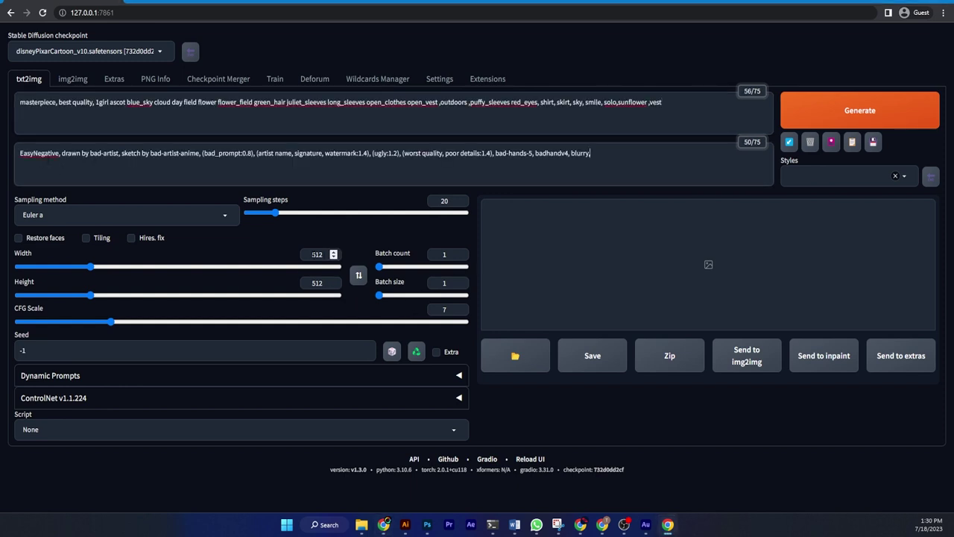
# Step: Generate the sunflower-field girl image and view it full size
pyautogui.click(853, 111)
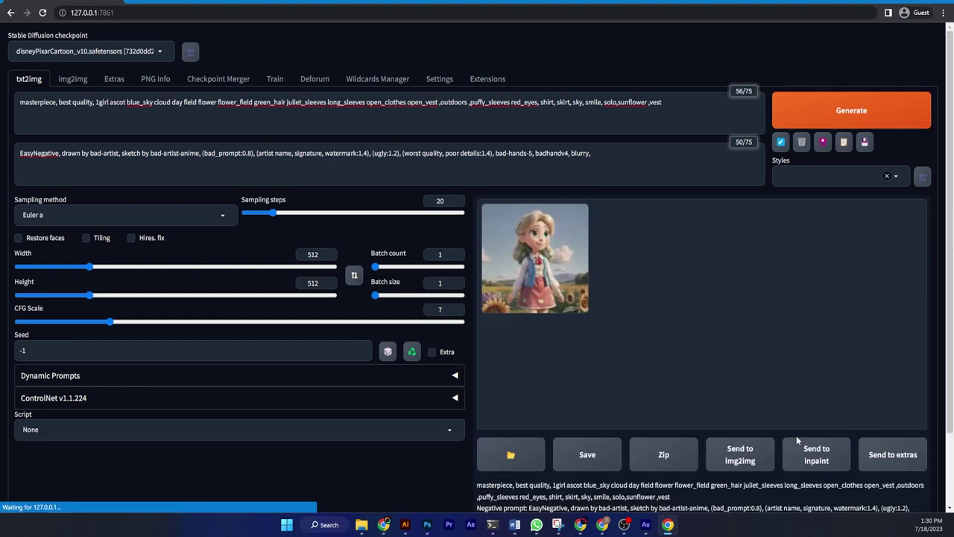
pyautogui.click(567, 257)
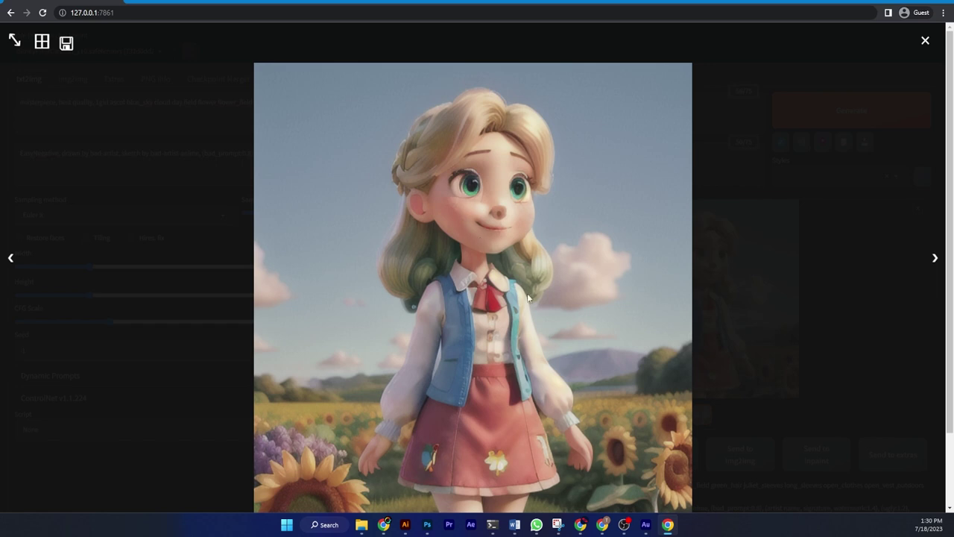
pyautogui.click(474, 296)
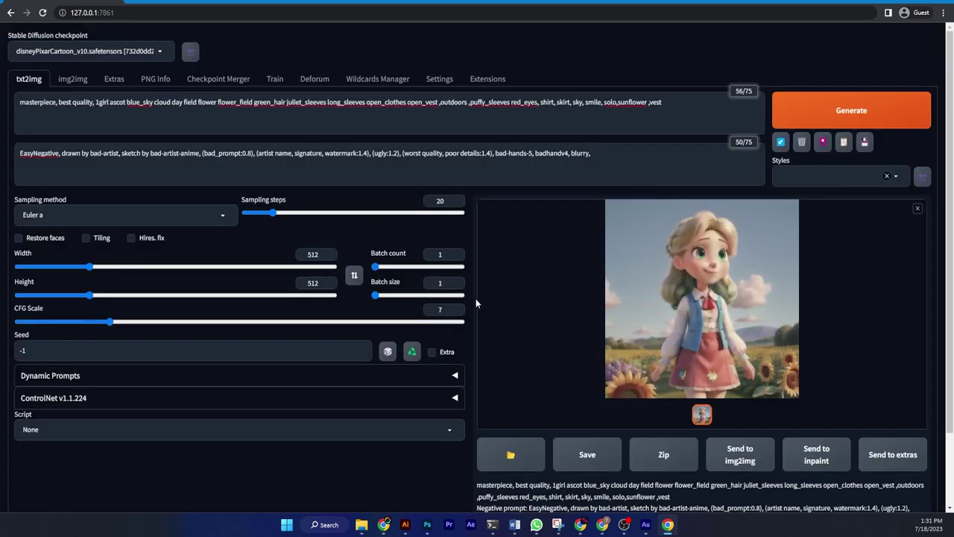
# Step: Switch from txt2img to the img2img tab
pyautogui.doubleClick(312, 254)
pyautogui.click(344, 265)
pyautogui.click(73, 82)
pyautogui.scroll(-2, 350, 290)
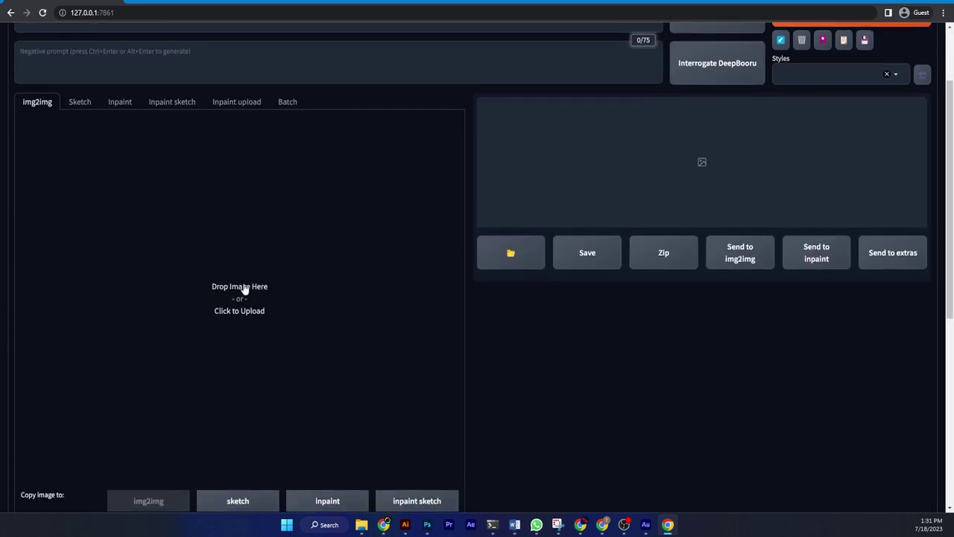
pyautogui.scroll(2, 309, 341)
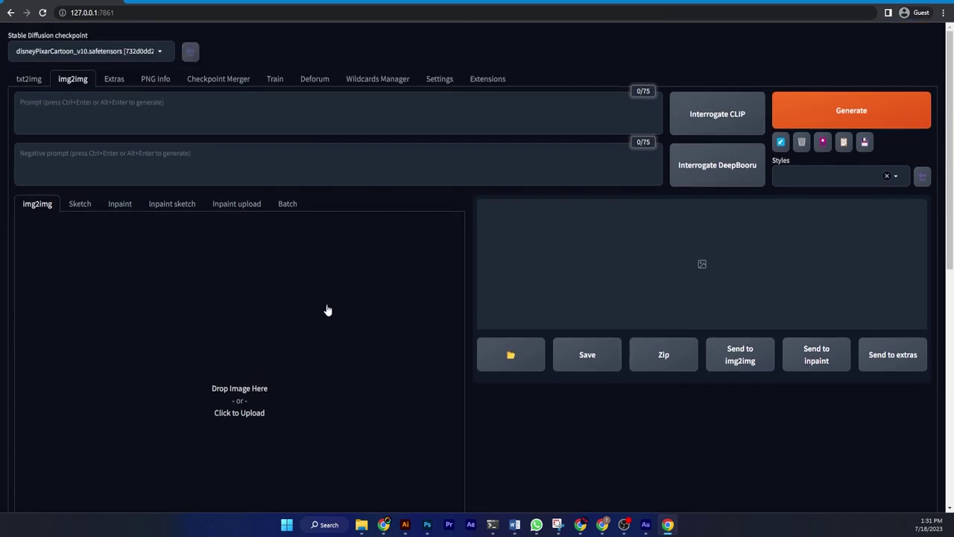
# Step: Upload the woman's headscarf portrait and auto-detect the output size as 1280×853
pyautogui.click(238, 393)
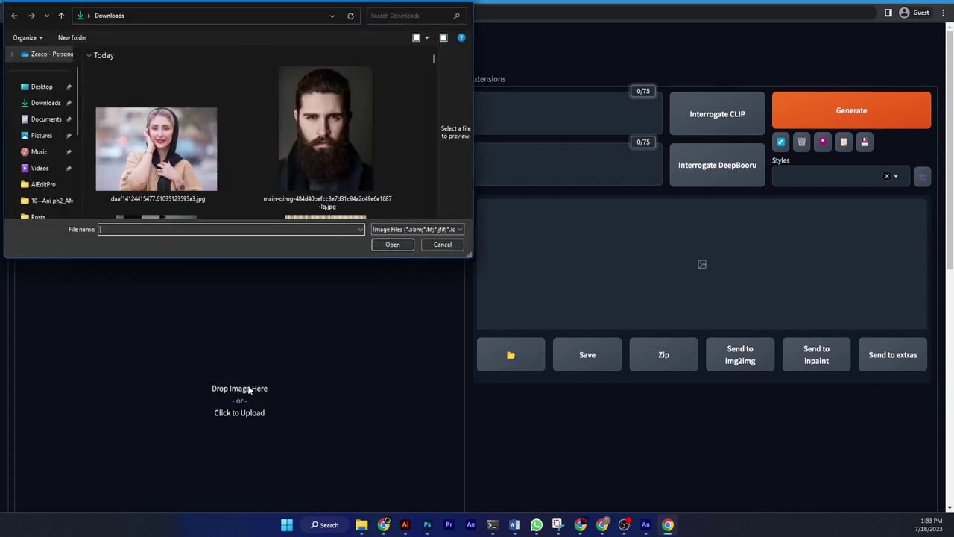
pyautogui.doubleClick(145, 145)
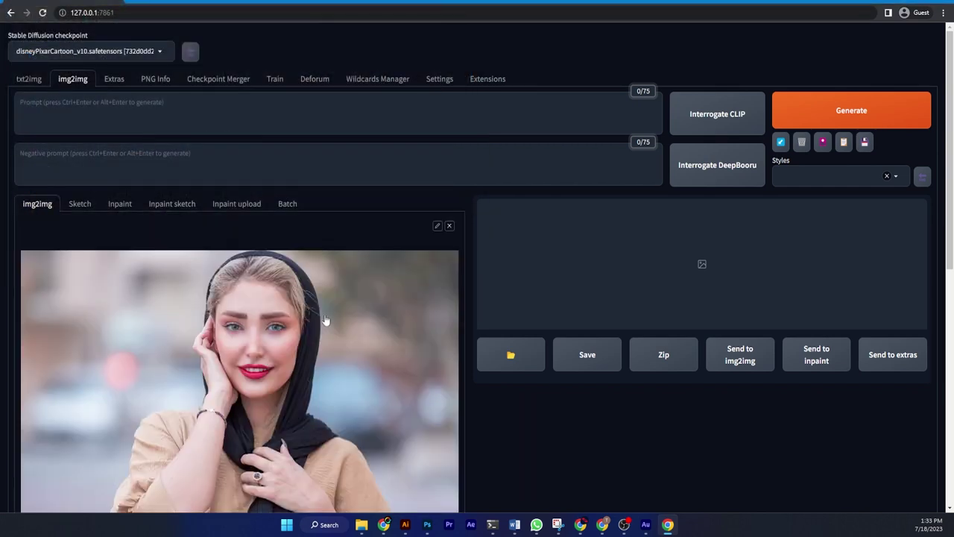
pyautogui.scroll(-2, 315, 345)
pyautogui.scroll(-4, 314, 345)
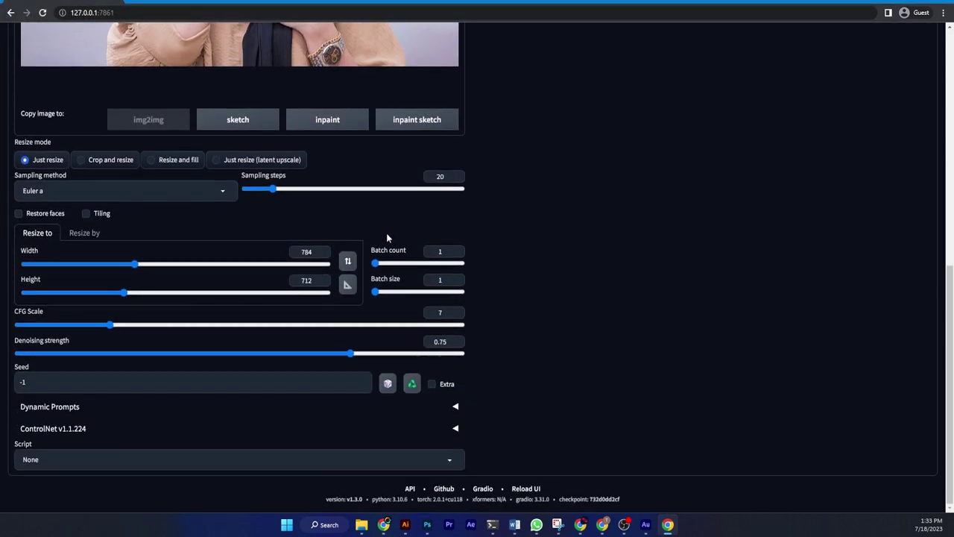
pyautogui.click(347, 286)
pyautogui.scroll(3, 246, 313)
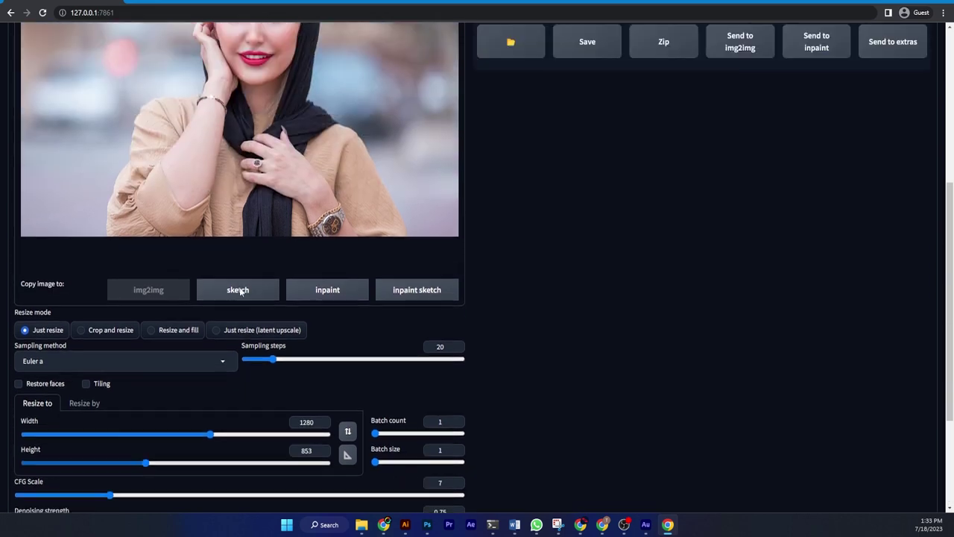
pyautogui.scroll(-3, 283, 469)
pyautogui.scroll(2, 231, 433)
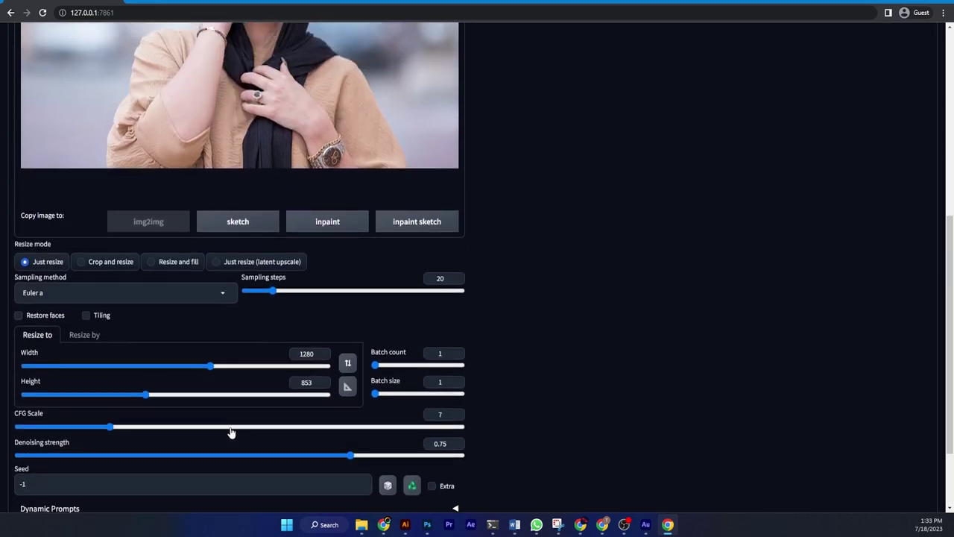
pyautogui.scroll(5, 229, 427)
# Step: Paste the 'disney Animation Style 3D, Cute girl' prompt and the EasyNegative negative prompt
pyautogui.click(43, 114)
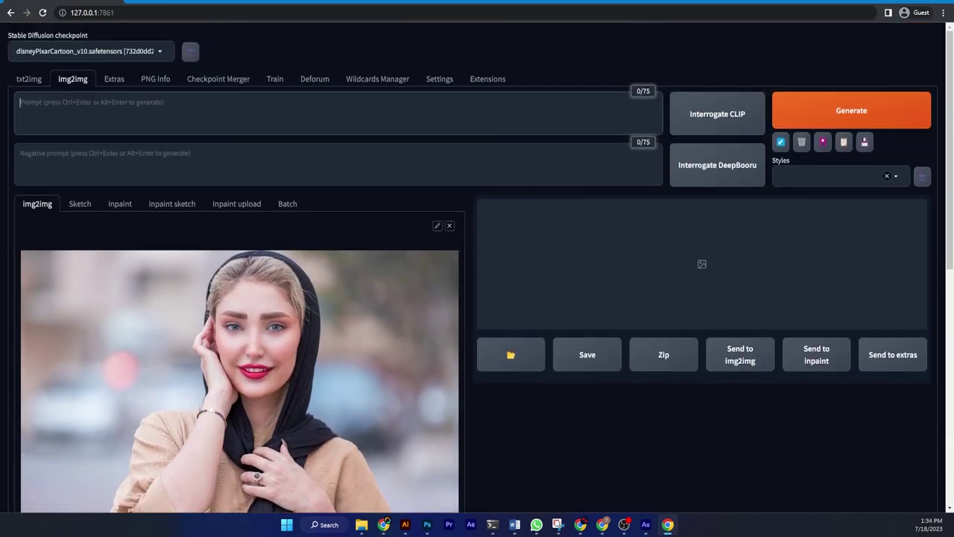
pyautogui.write('disney Animation Style 3D, Cute girl, highly detailed, ultra hd, cinematic,  unreal engine cinematic smooth, intricate detail, little smile, sharp,focus,')
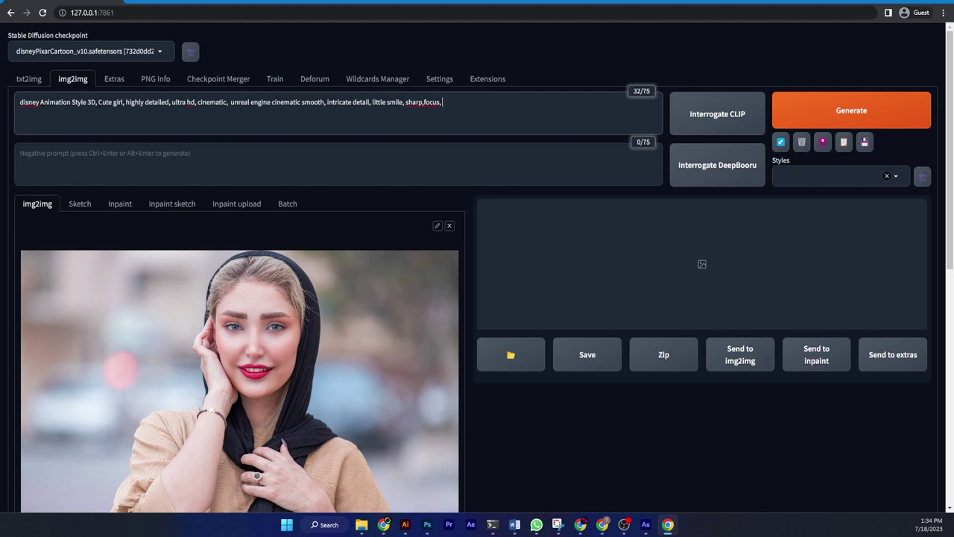
pyautogui.moveTo(98, 102); pyautogui.dragTo(125, 102)
pyautogui.click(465, 109)
pyautogui.click(19, 170)
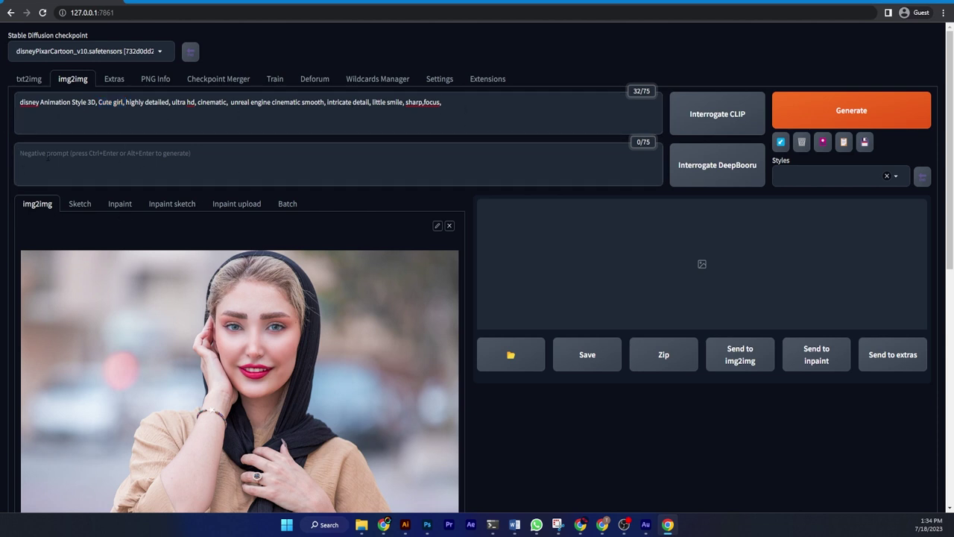
pyautogui.write('EasyNegative, drawn by bad-artist, sketch by bad-artist-anime, (bad_prompt:0.8), (artist name, signature, watermark:1.4), (ugly:1.2), (worst quality, poor details:1.4), bad-hands-5, badhandv4, blurry,')
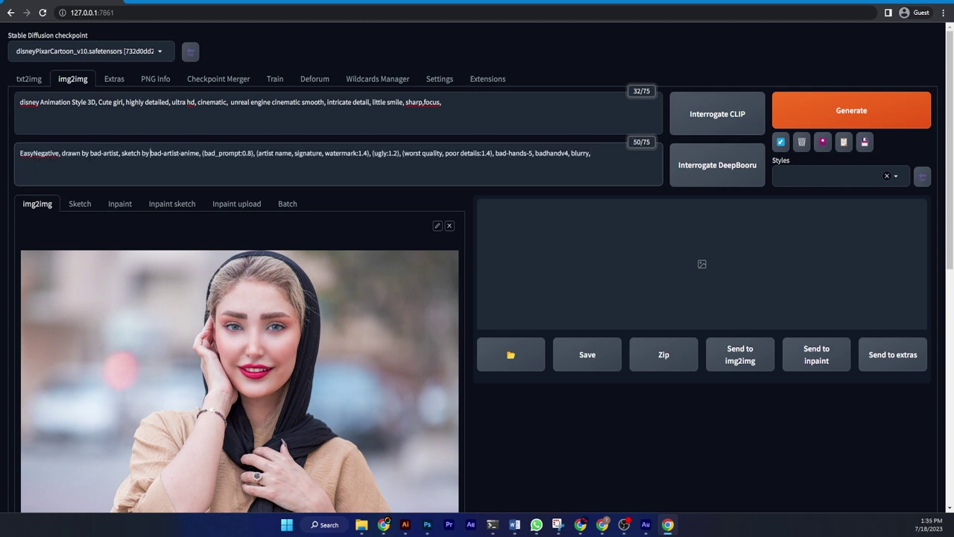
pyautogui.moveTo(79, 153); pyautogui.dragTo(179, 153)
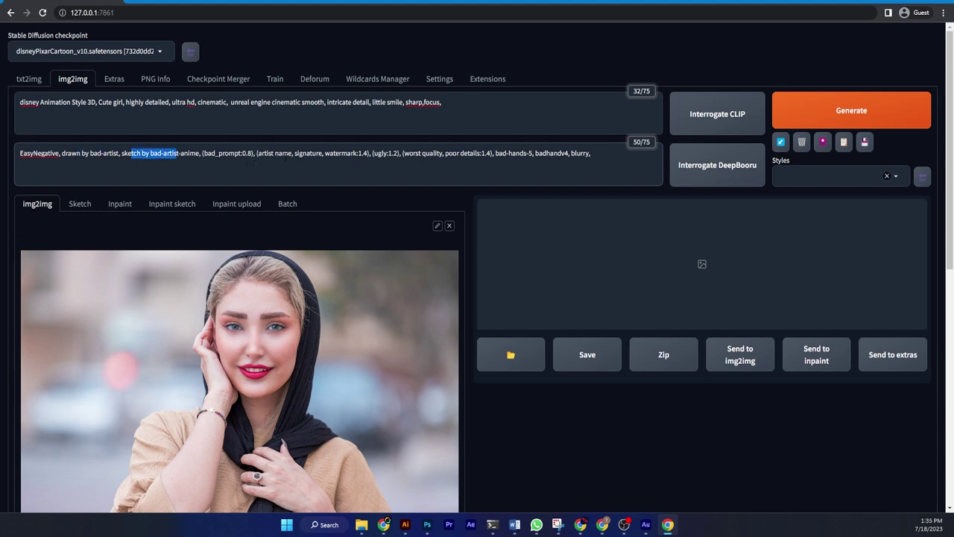
pyautogui.moveTo(281, 152); pyautogui.dragTo(387, 152)
pyautogui.click(436, 177)
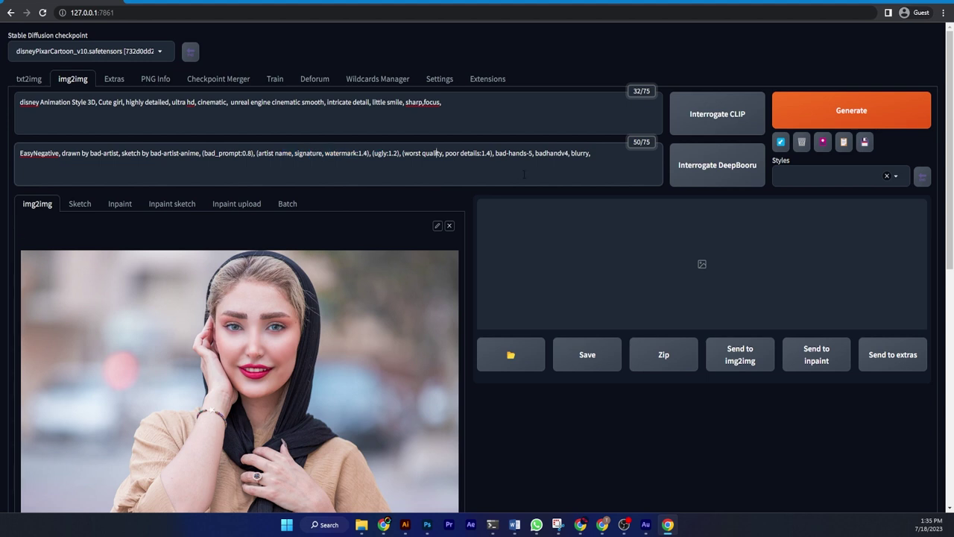
pyautogui.moveTo(497, 153); pyautogui.dragTo(571, 152)
pyautogui.click(535, 152)
# Step: Drag the img2img sliders to 32 sampling steps, CFG Scale 13 and denoising 0.4
pyautogui.scroll(-5, 418, 243)
pyautogui.scroll(-3, 418, 243)
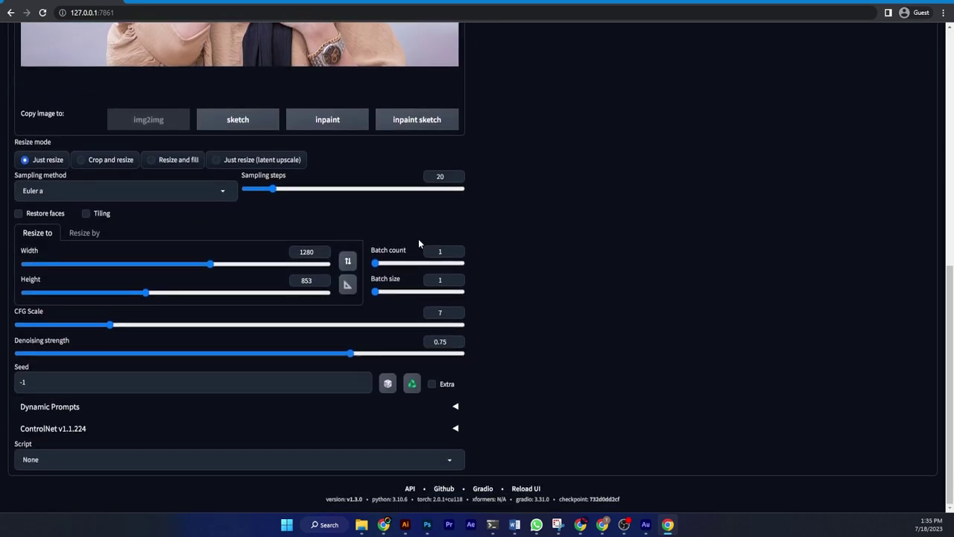
pyautogui.click(276, 190)
pyautogui.moveTo(276, 190); pyautogui.dragTo(291, 190)
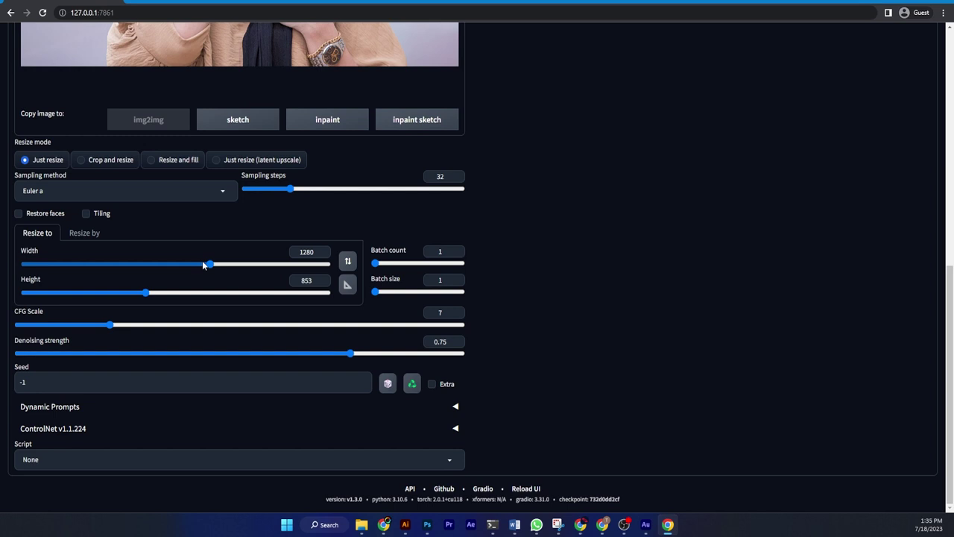
pyautogui.moveTo(110, 326); pyautogui.dragTo(202, 328)
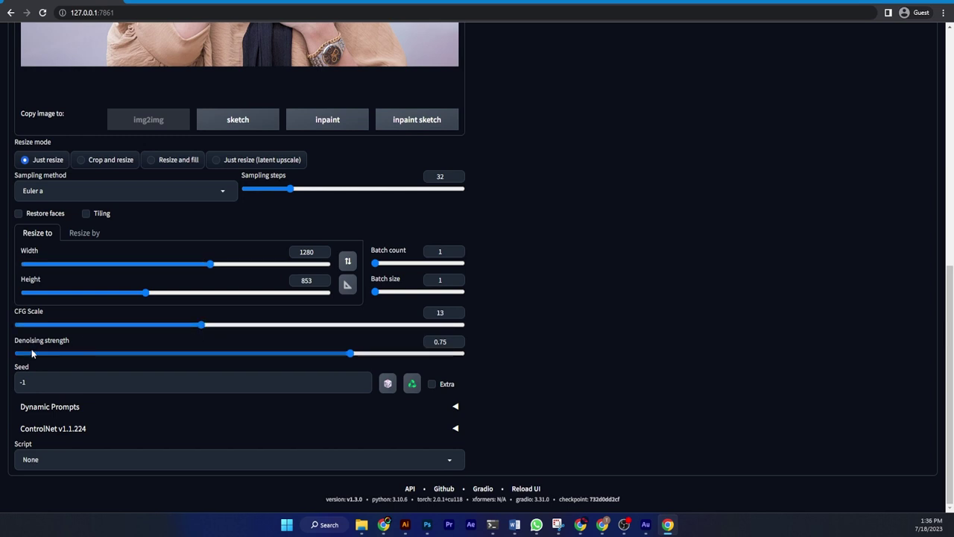
pyautogui.moveTo(42, 340)
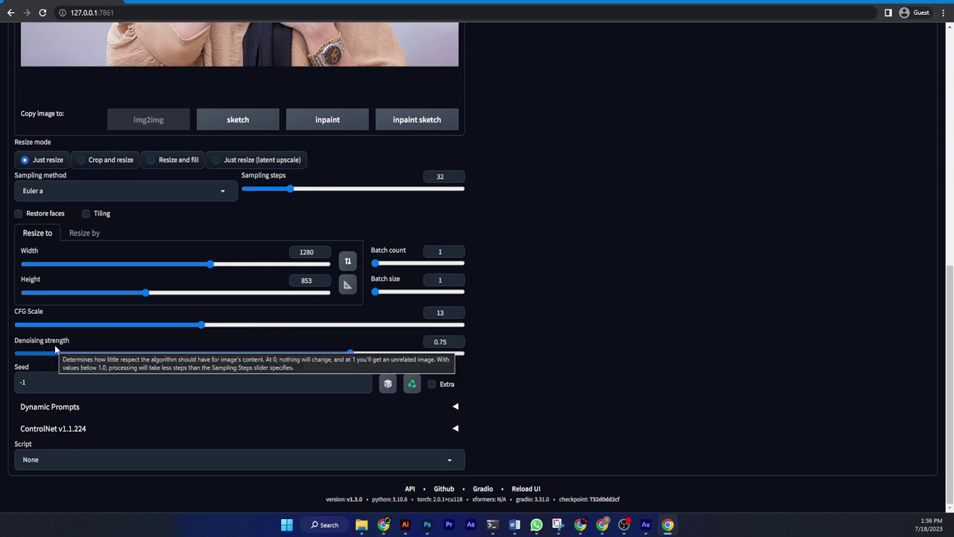
pyautogui.moveTo(351, 353)
pyautogui.mouseDown()
pyautogui.moveTo(124, 355)
pyautogui.moveTo(217, 362)
pyautogui.moveTo(171, 363)
pyautogui.moveTo(194, 353)
pyautogui.mouseUp()
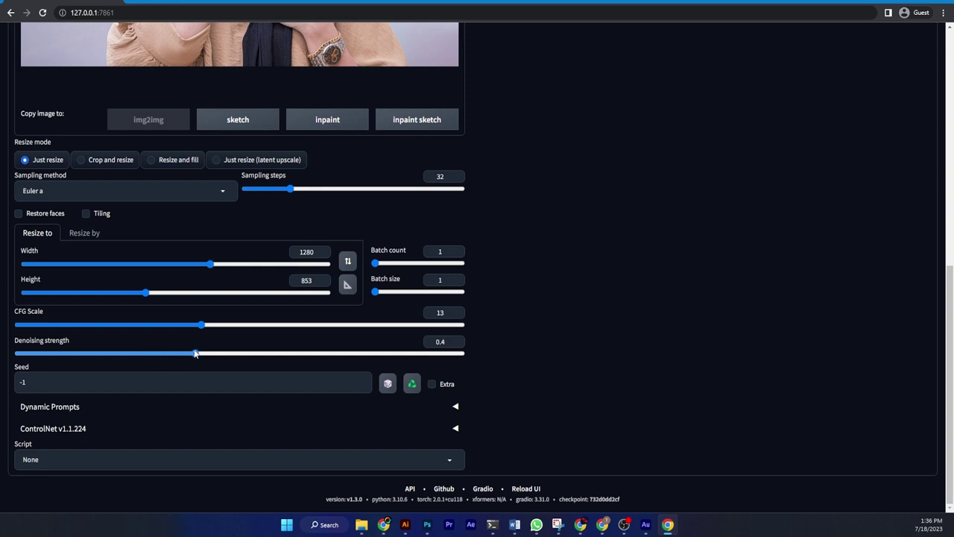
pyautogui.scroll(10, 602, 375)
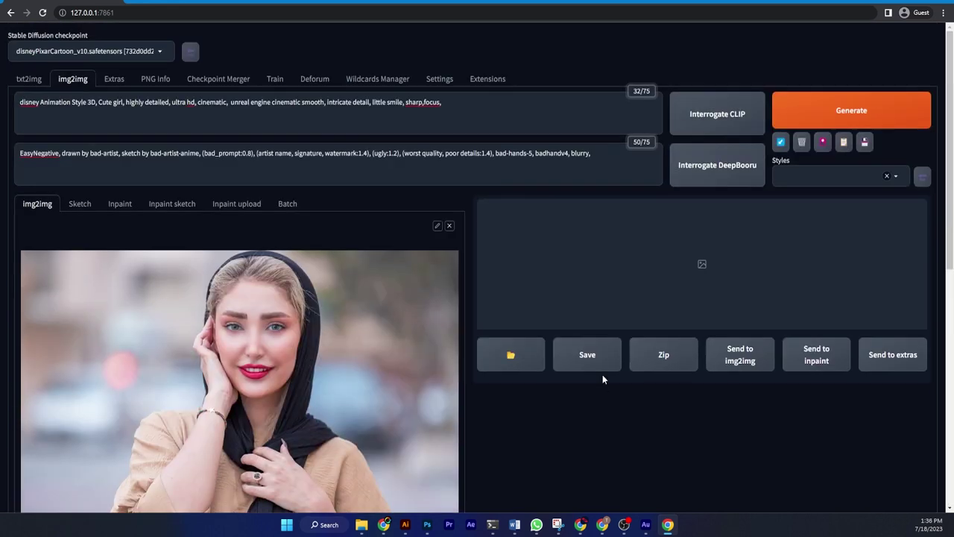
# Step: Generate the Pixar-style cartoon of the headscarf portrait and inspect it full size
pyautogui.click(853, 118)
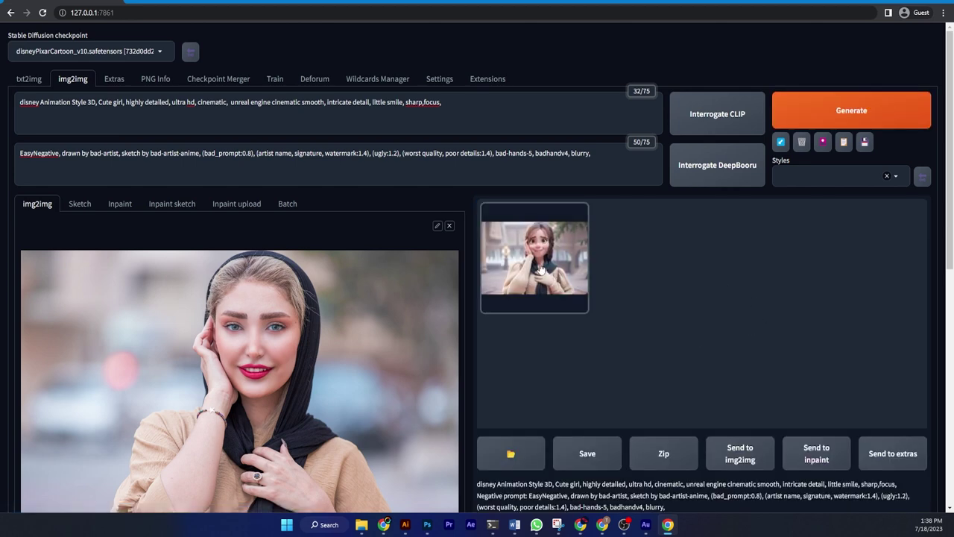
pyautogui.click(540, 268)
pyautogui.click(751, 303)
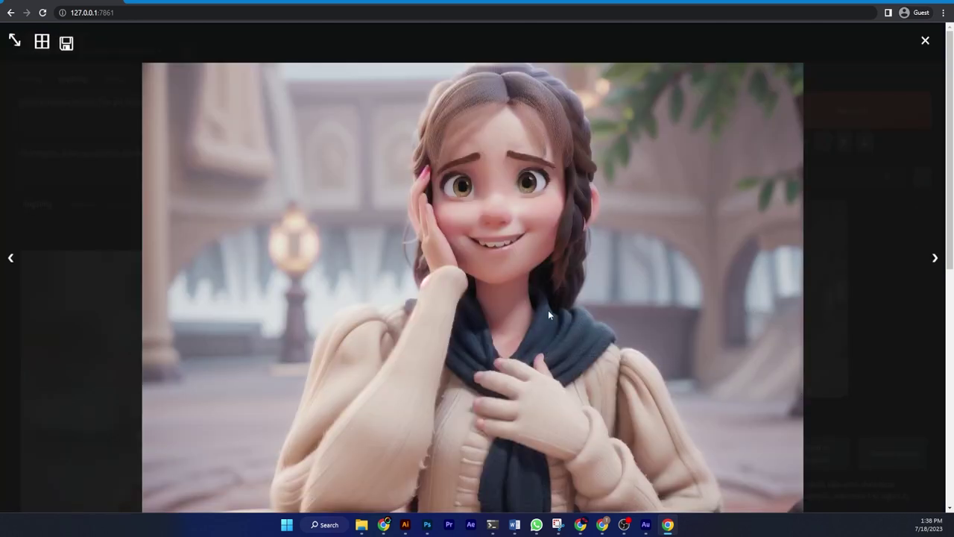
pyautogui.click(504, 305)
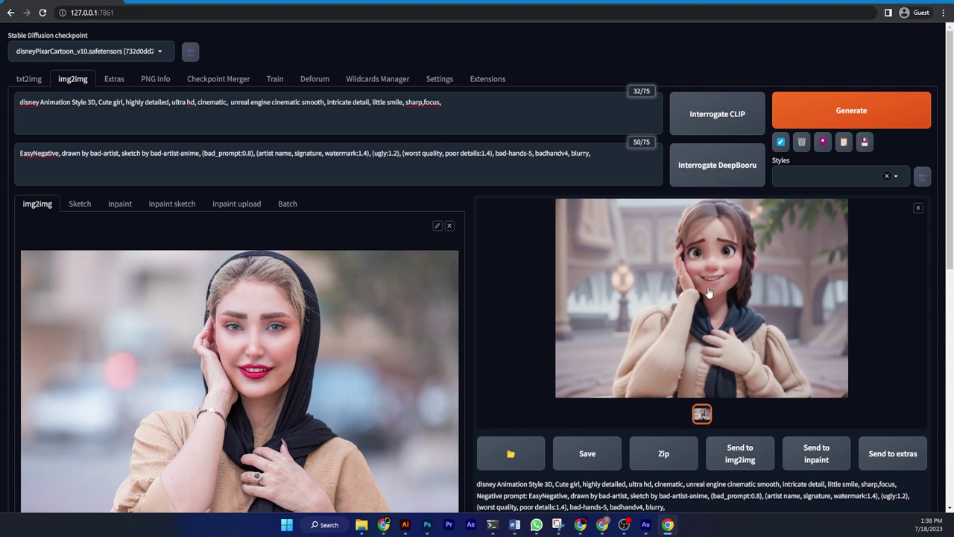
pyautogui.moveTo(231, 321); pyautogui.dragTo(251, 340)
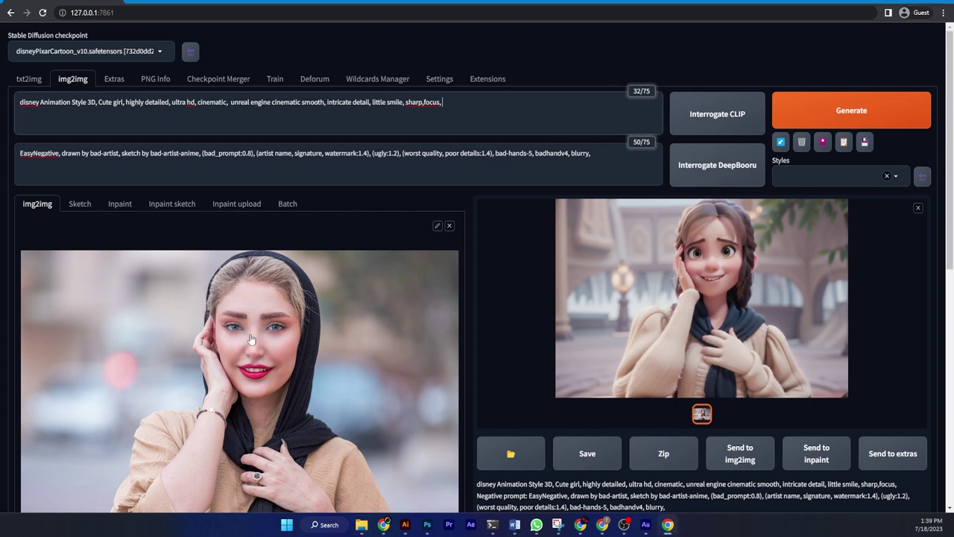
# Step: Generate the Pixar-style cartoon of the yellow-shirt portrait at 805×1200 and preview it full-screen
pyautogui.scroll(-4, 246, 298)
pyautogui.scroll(3, 238, 223)
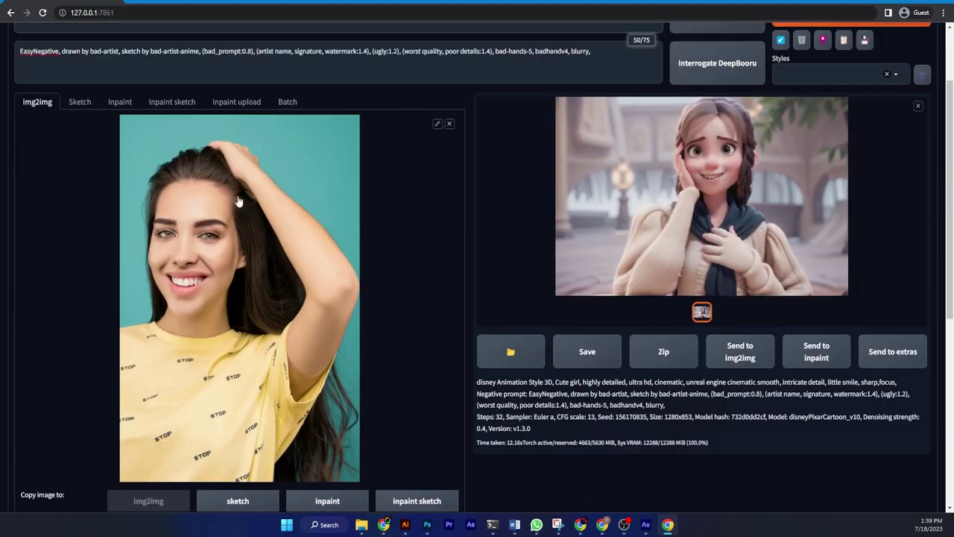
pyautogui.scroll(-4, 239, 201)
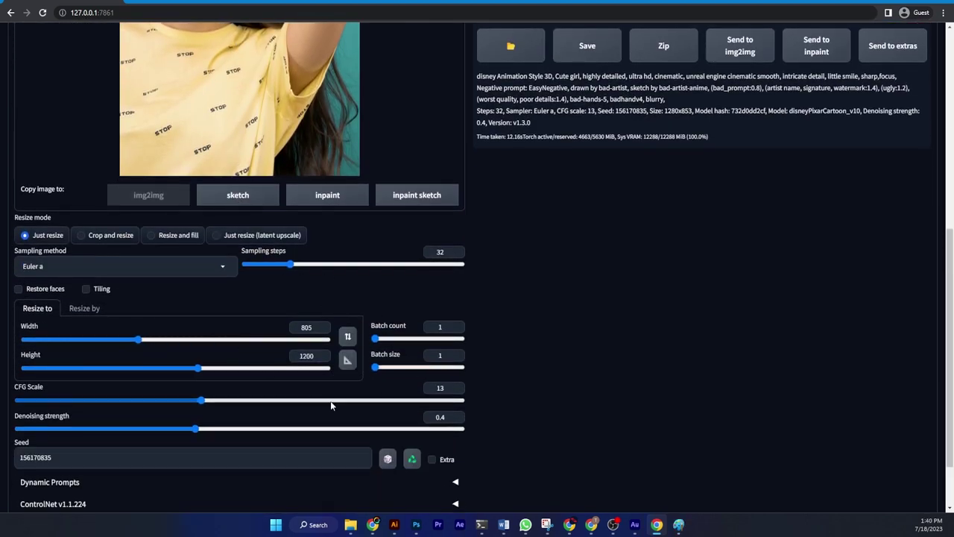
pyautogui.scroll(3, 250, 190)
pyautogui.scroll(-4, 228, 263)
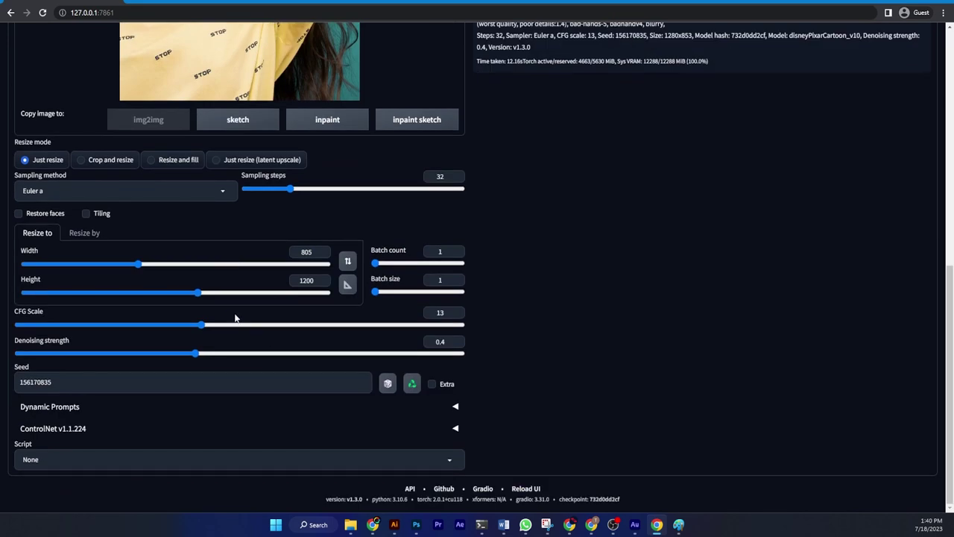
pyautogui.scroll(6, 236, 311)
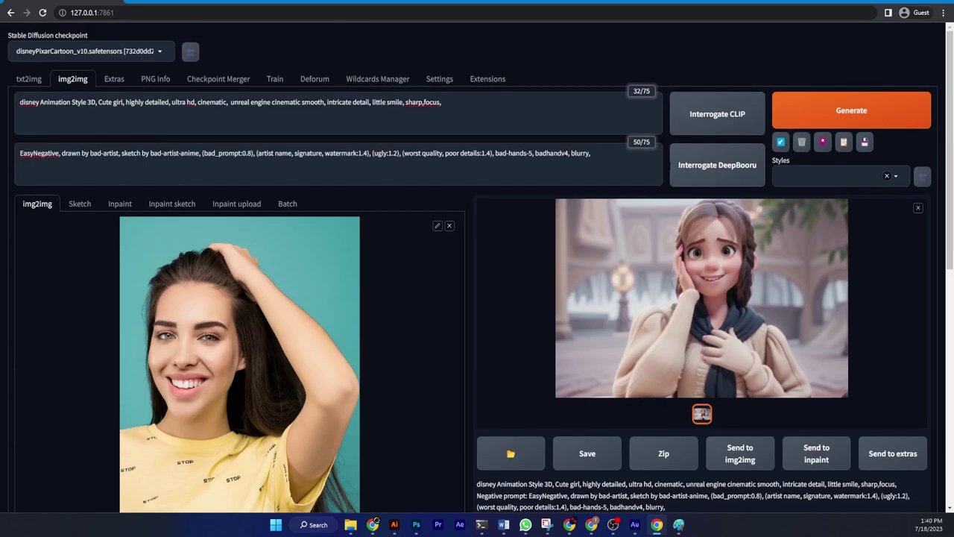
pyautogui.click(837, 113)
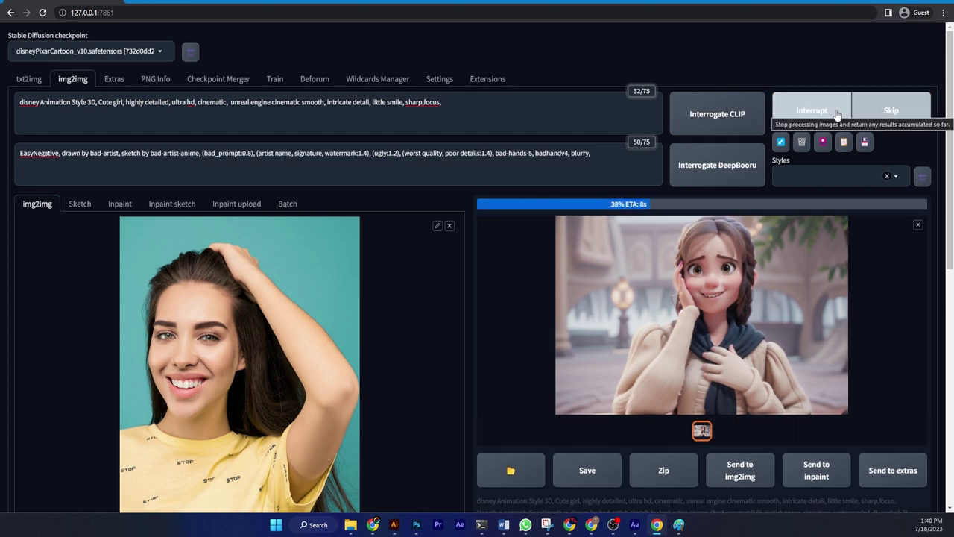
pyautogui.click(673, 308)
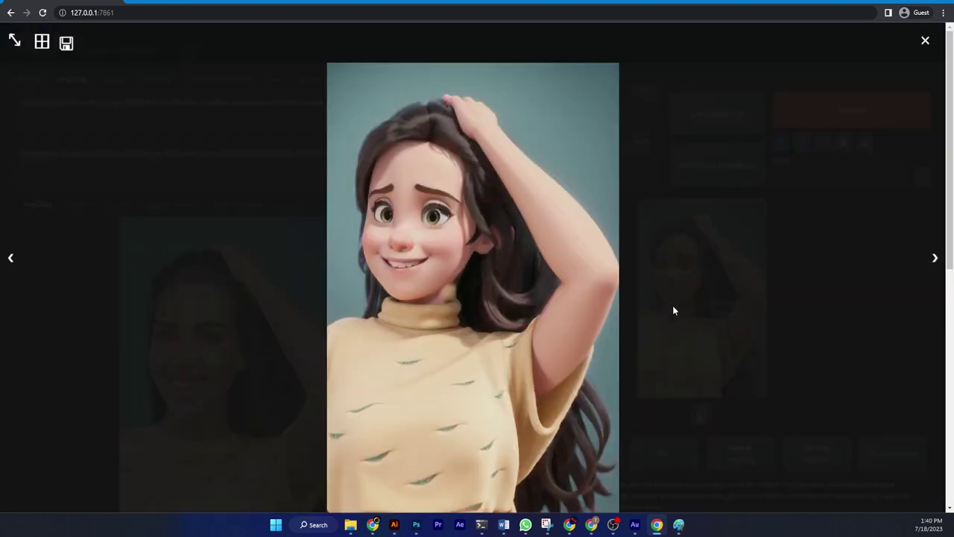
pyautogui.click(418, 271)
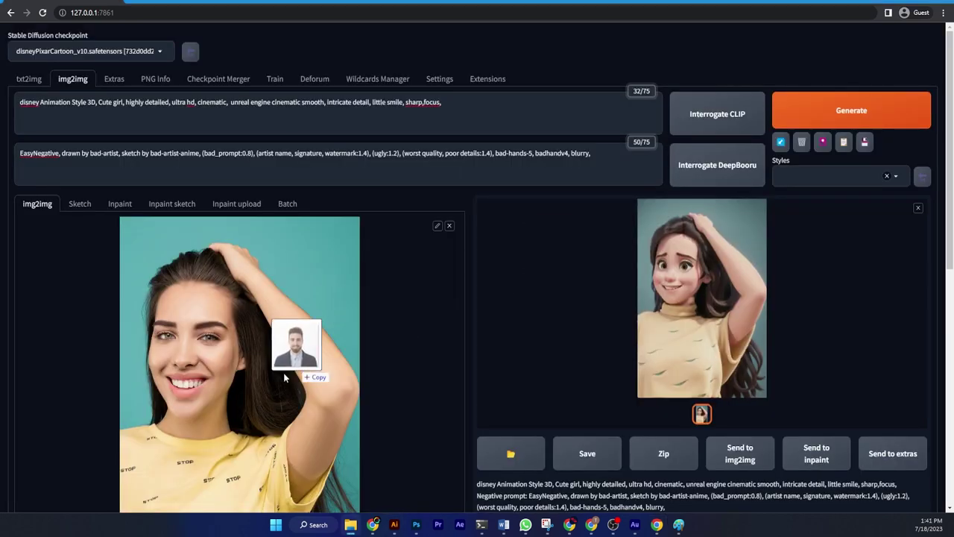
# Step: Load the bearded man's portrait, change the prompt to 'Cute boy', and generate a preview cartoon
pyautogui.moveTo(299, 378)
pyautogui.mouseDown()
pyautogui.moveTo(221, 402)
pyautogui.moveTo(246, 357)
pyautogui.mouseUp()
pyautogui.scroll(-4, 248, 355)
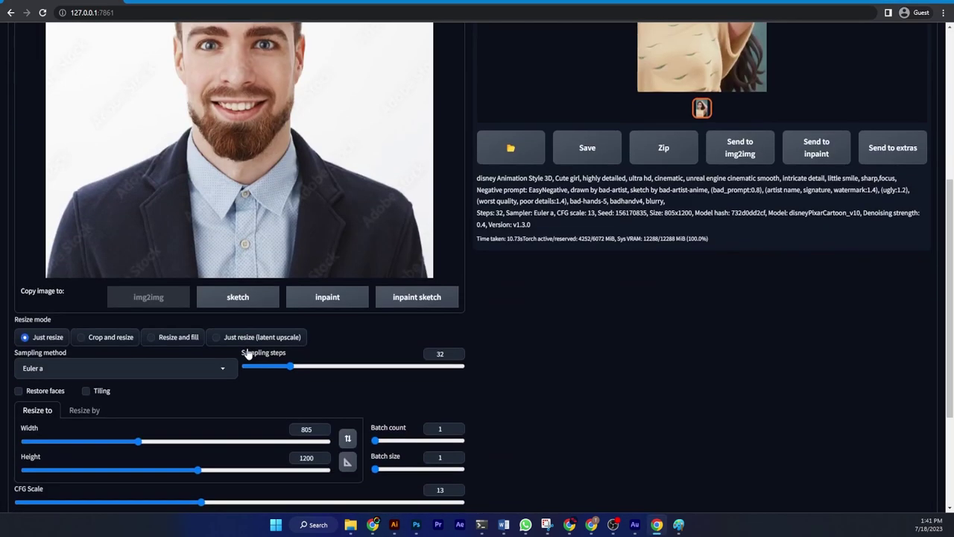
pyautogui.scroll(2, 248, 288)
pyautogui.scroll(2, 247, 282)
pyautogui.doubleClick(118, 102)
pyautogui.write('boy')
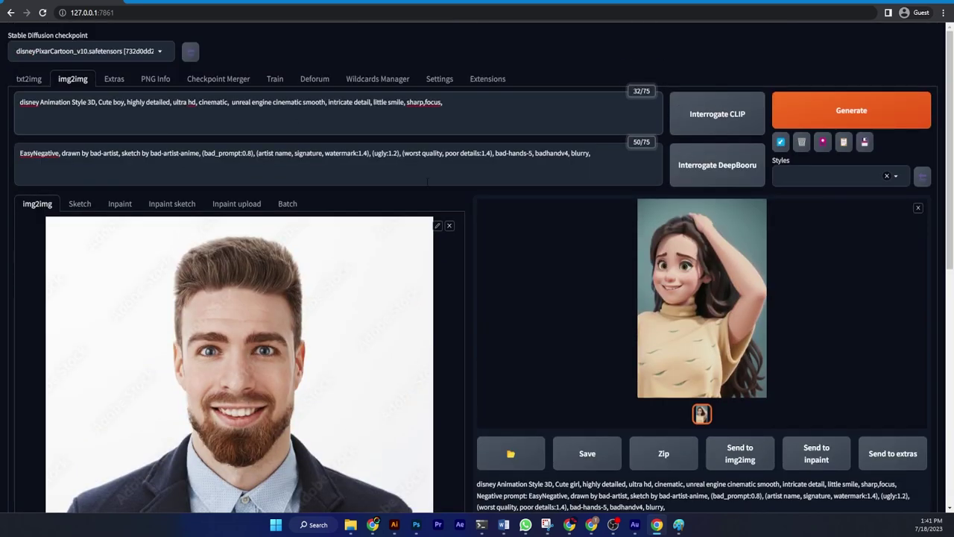
pyautogui.scroll(-5, 432, 186)
pyautogui.scroll(5, 462, 209)
pyautogui.click(854, 117)
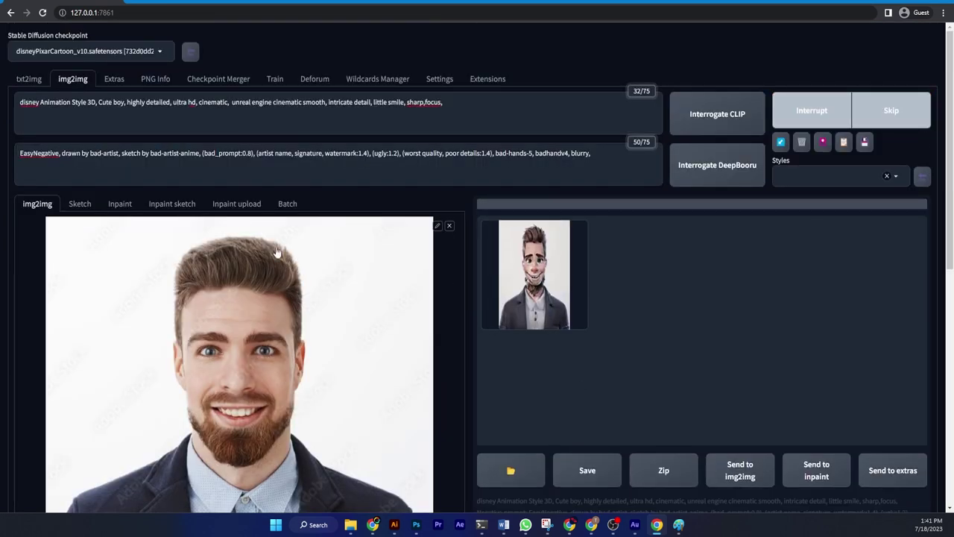
pyautogui.click(551, 266)
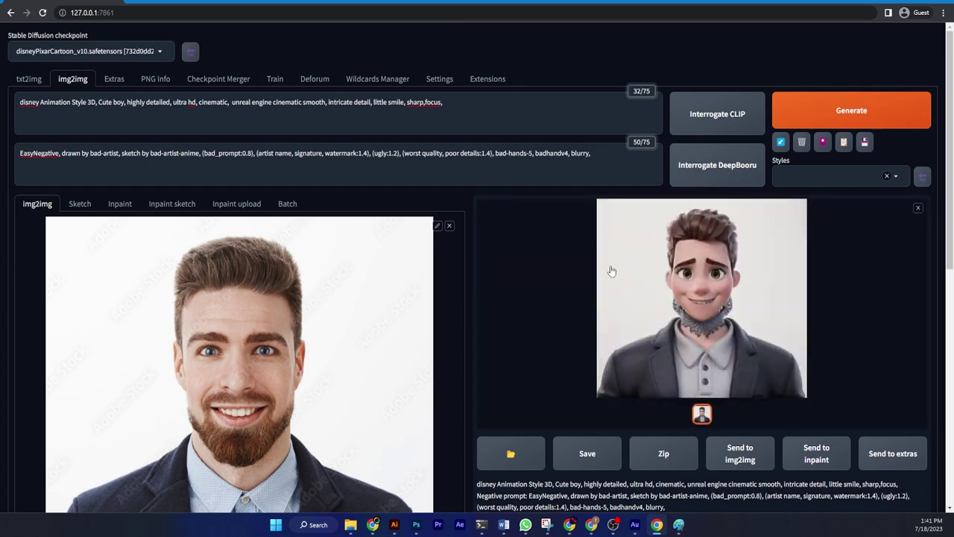
pyautogui.click(691, 303)
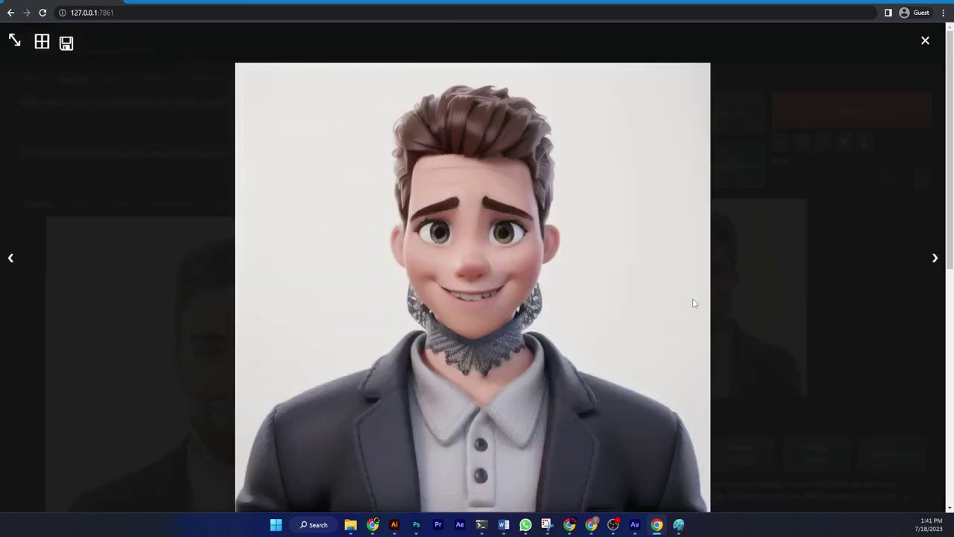
pyautogui.click(465, 290)
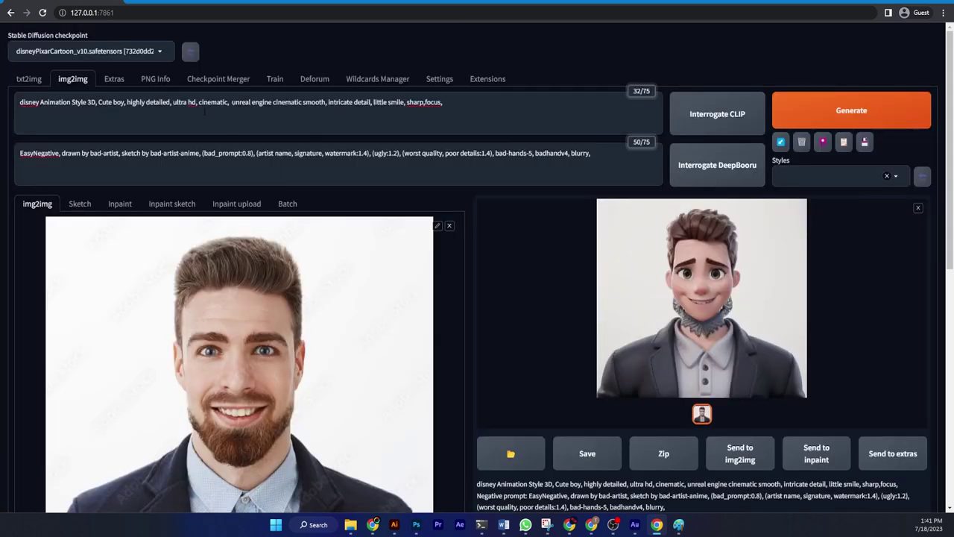
# Step: Append 'beard' to the prompt and regenerate the 723×667 cartoon, viewing it full-screen
pyautogui.click(474, 107)
pyautogui.write('e')
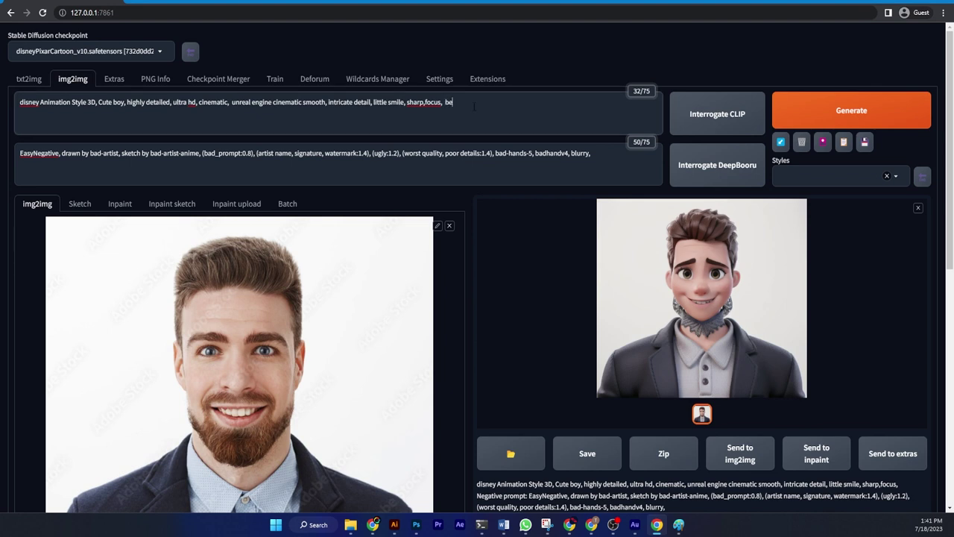
pyautogui.write('ard')
pyautogui.click(837, 111)
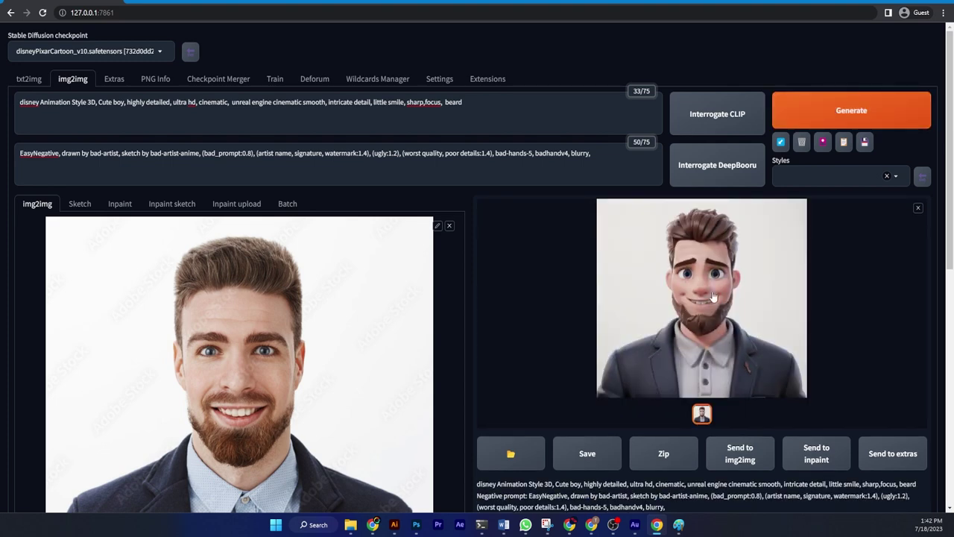
pyautogui.click(744, 286)
# Step: Cartoonise the woman against night bokeh lights and preview the result full-screen
pyautogui.click(737, 286)
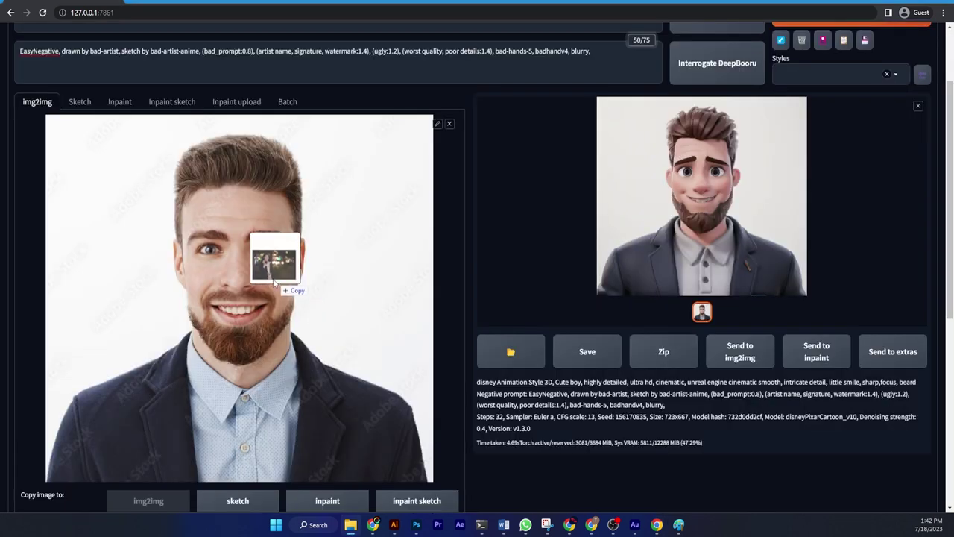
pyautogui.moveTo(289, 282); pyautogui.dragTo(290, 283)
pyautogui.click(852, 110)
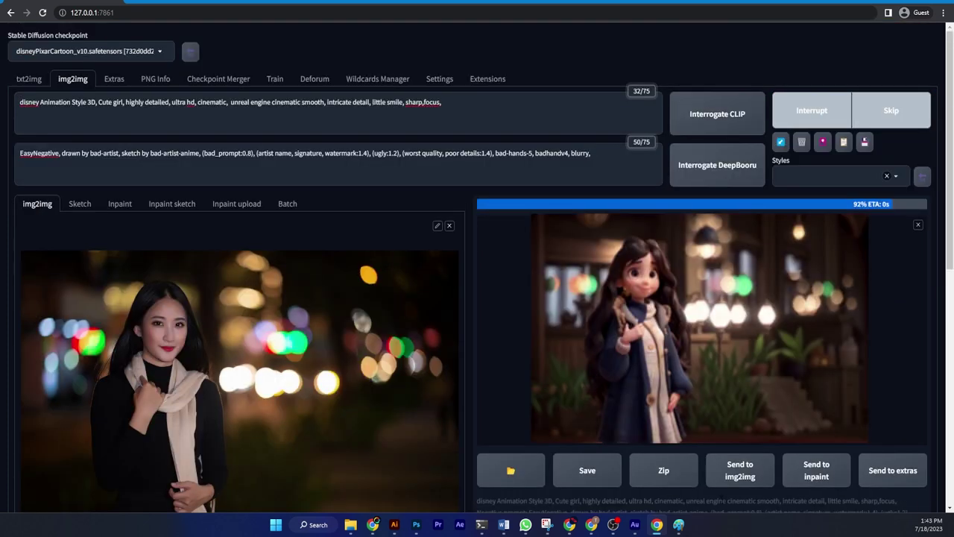
pyautogui.click(654, 306)
pyautogui.click(655, 306)
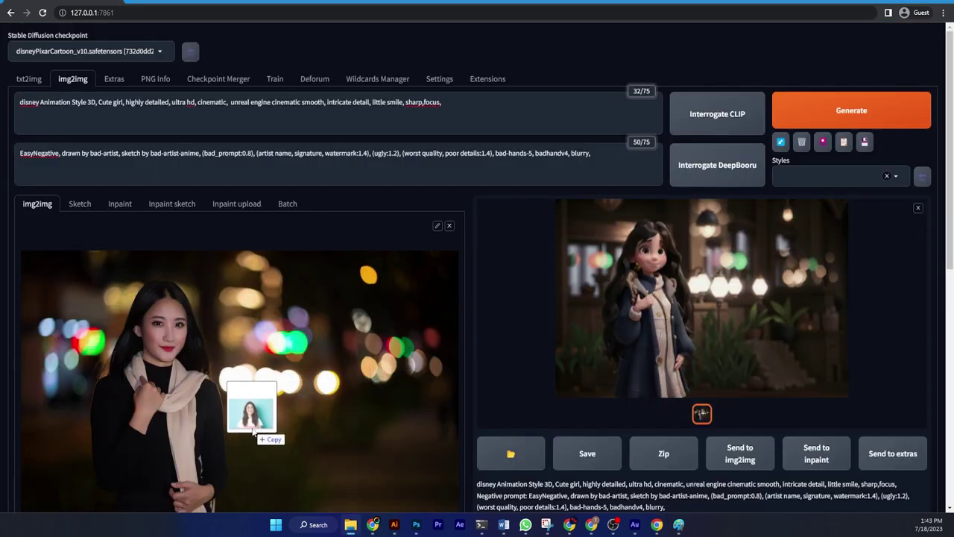
# Step: Cartoonise the smiling woman on teal, preview it, then load the hijab portrait
pyautogui.moveTo(266, 443); pyautogui.dragTo(253, 418)
pyautogui.click(852, 110)
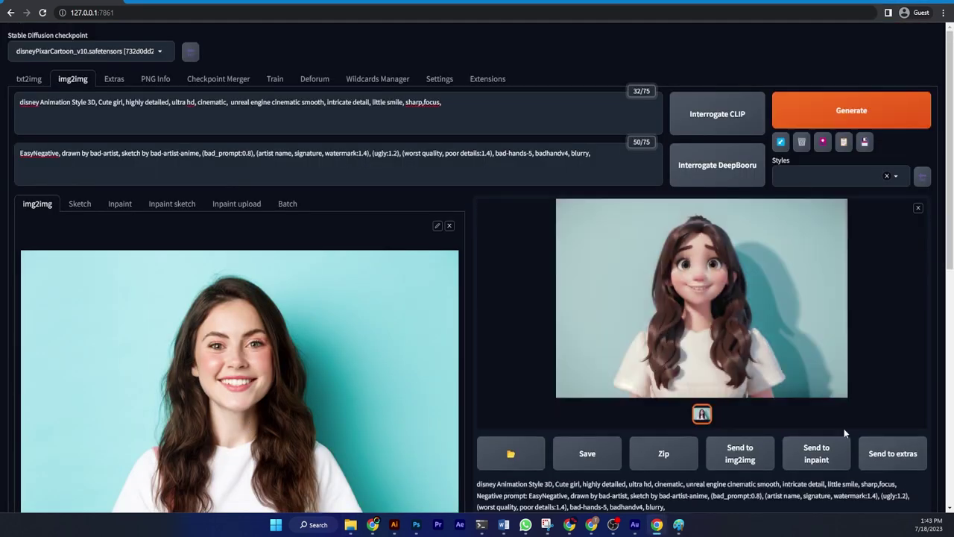
pyautogui.click(712, 322)
pyautogui.click(711, 317)
pyautogui.moveTo(711, 317)
pyautogui.mouseDown()
pyautogui.moveTo(824, 251)
pyautogui.moveTo(223, 418)
pyautogui.mouseUp()
# Step: Generate the hijab portrait with prompt 'Cute muslim girl in hijab' and view it full-screen
pyautogui.write('Cute muslim girl in hijab')
pyautogui.click(825, 112)
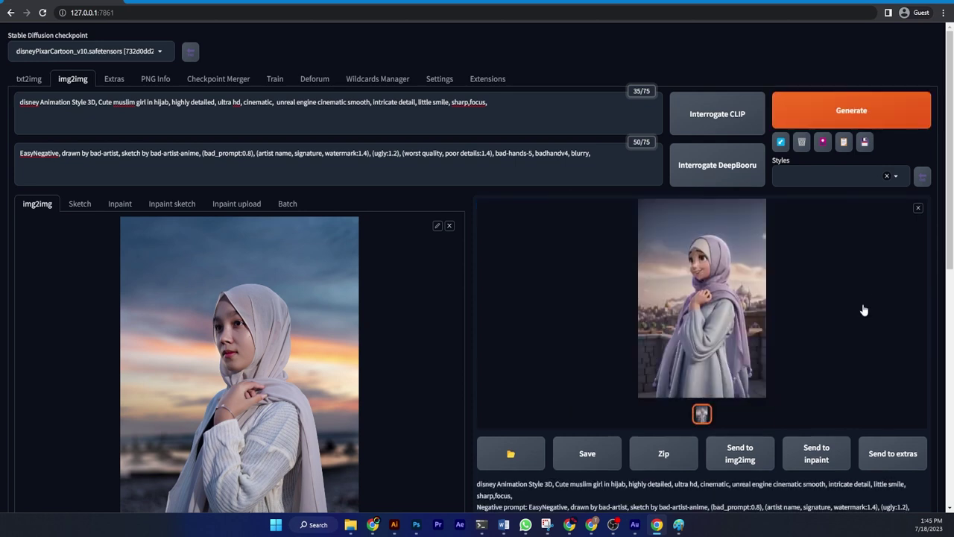
pyautogui.click(717, 301)
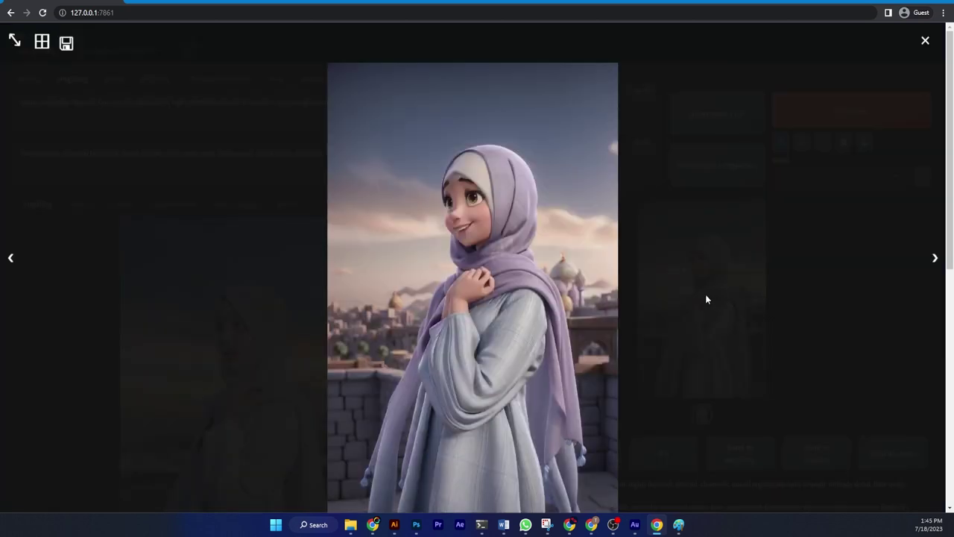